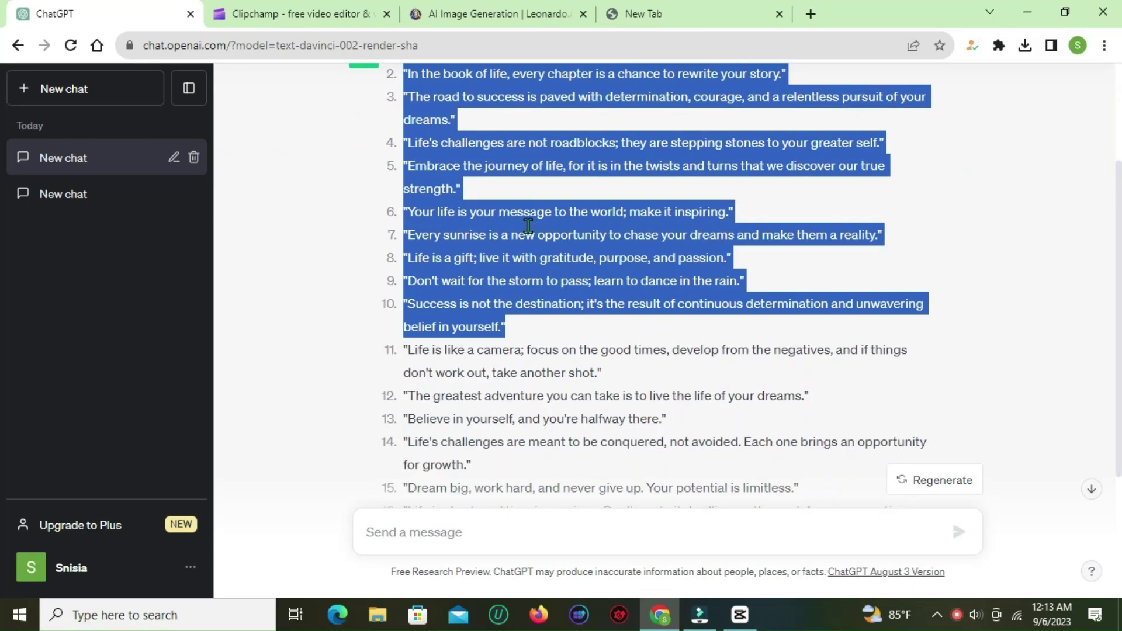
Copy the selected first ten quotes from the ChatGPT reply and switch to the Clipchamp editor
right_click(528, 227)
left_click(619, 240)
left_click(323, 236)
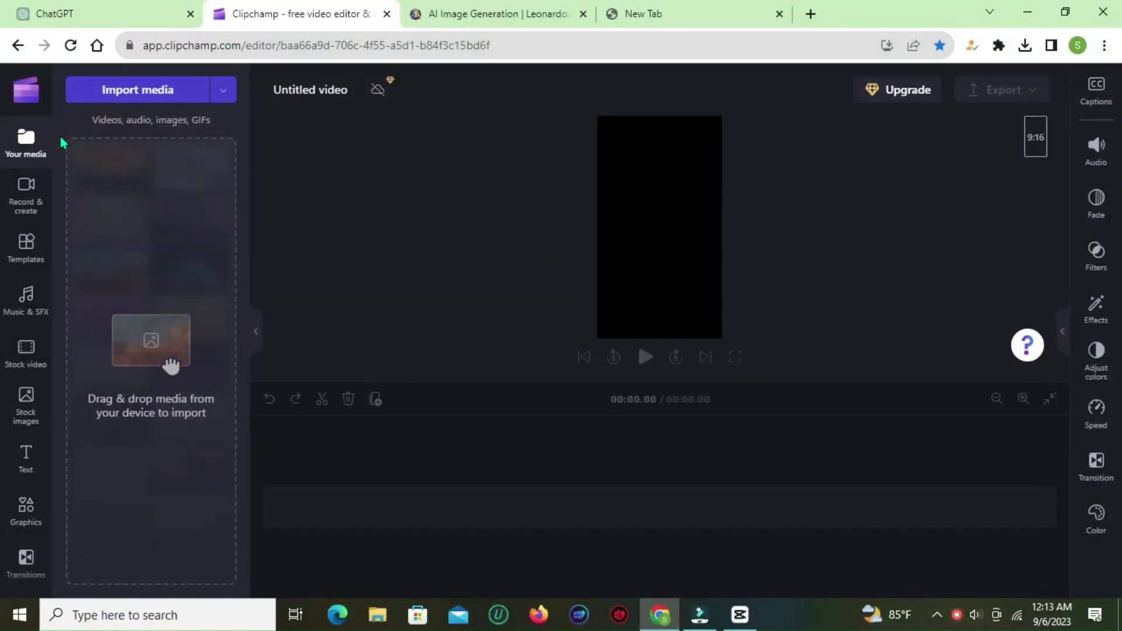
Create a text-to-speech voice-over from the copied quotes and save it to the project media
left_click(26, 199)
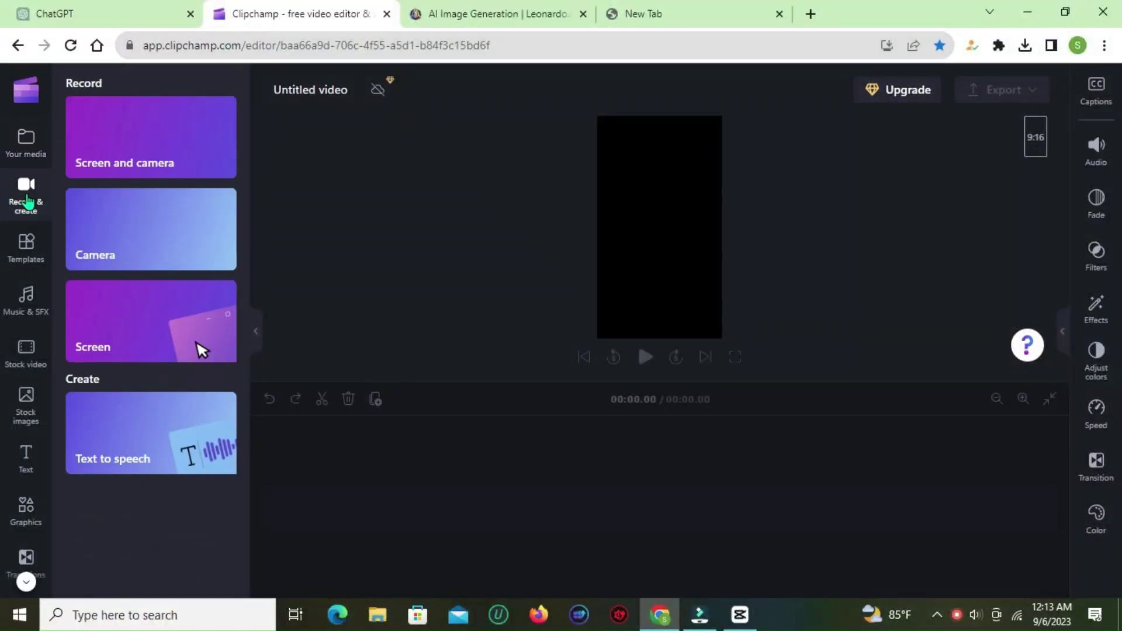
left_click(143, 430)
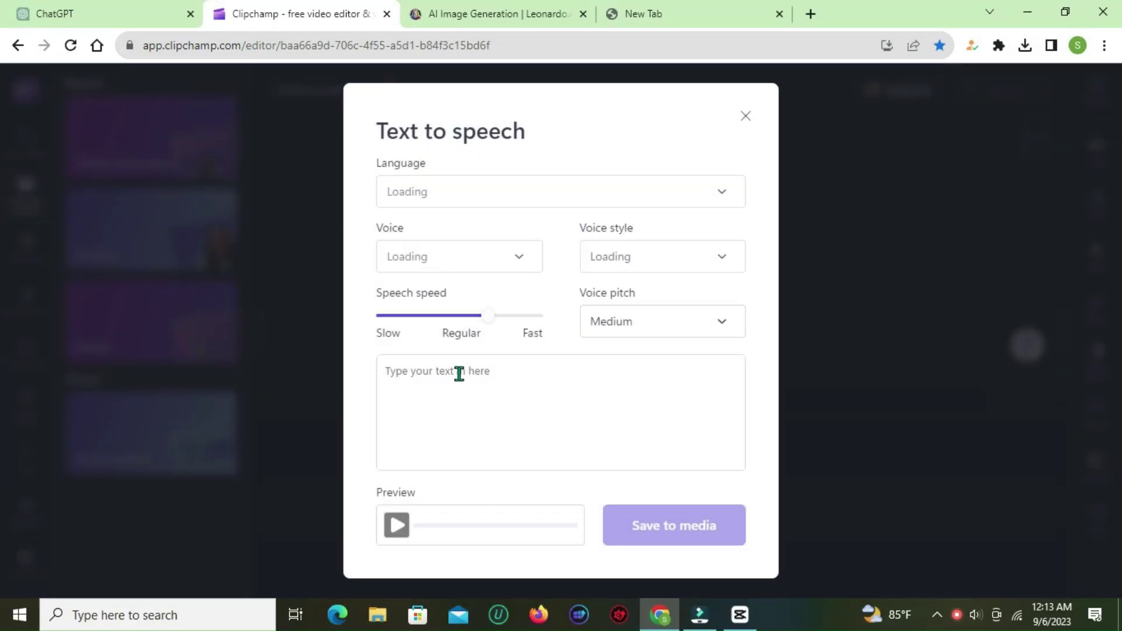
right_click(428, 372)
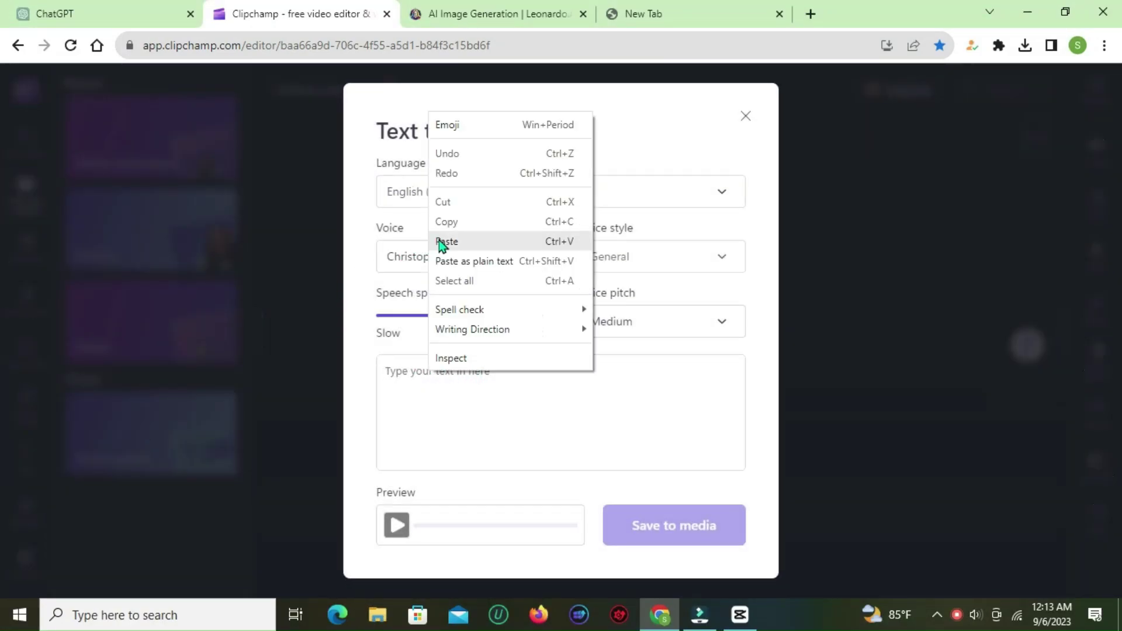
left_click(466, 241)
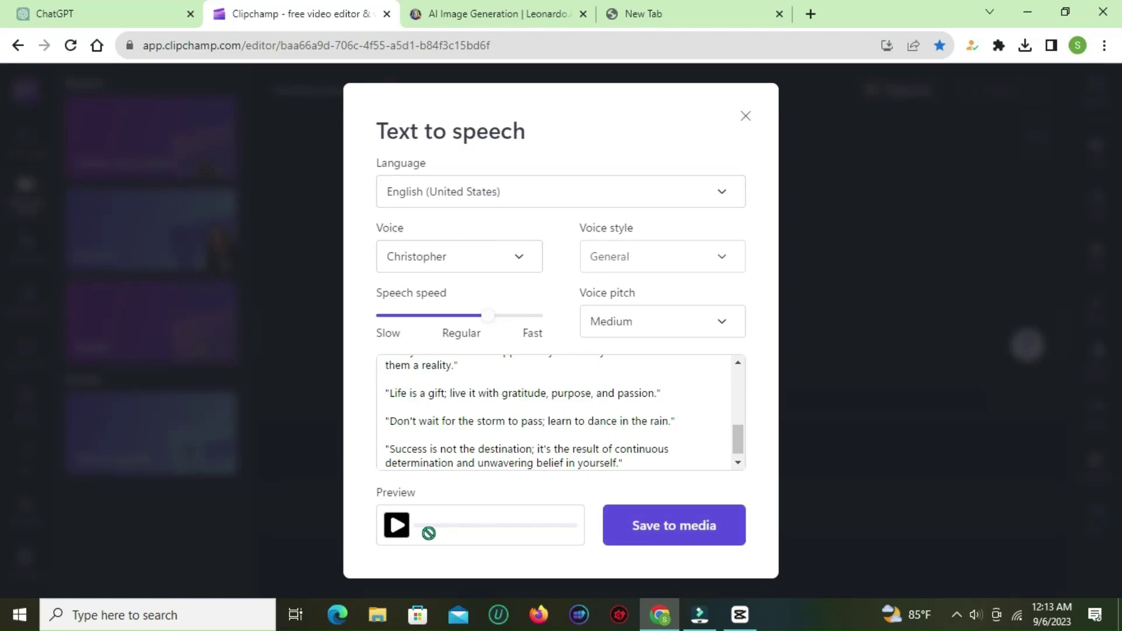
left_click(667, 533)
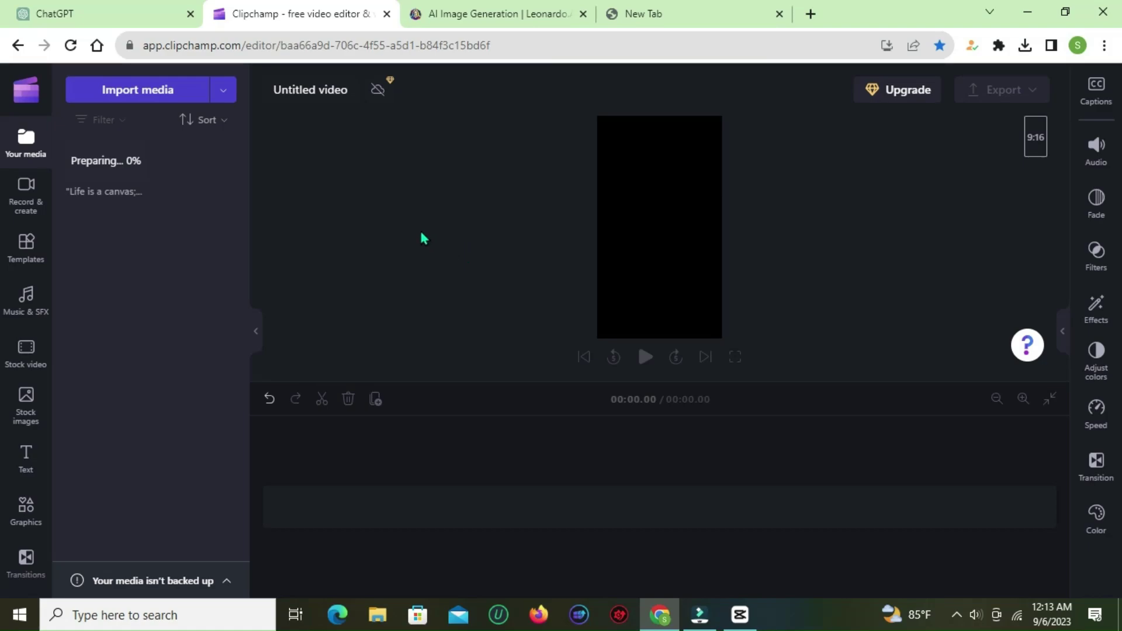
Place the voice-over clip at the start of the timeline and play part of it as a preview
left_click_drag(133, 194, 678, 505)
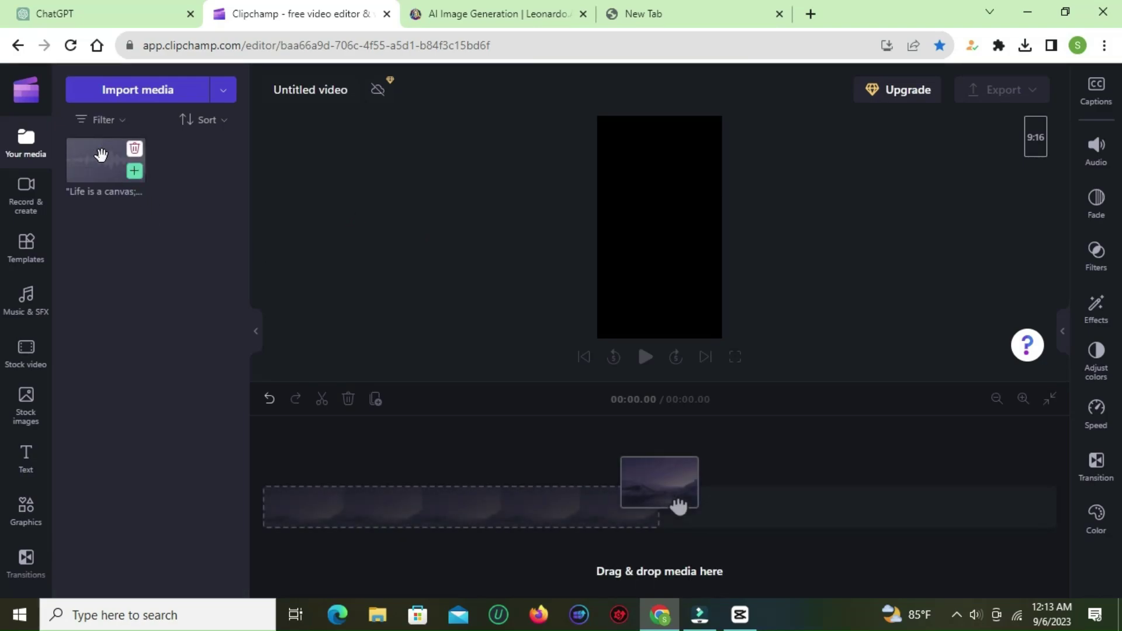
left_click_drag(101, 153, 315, 525)
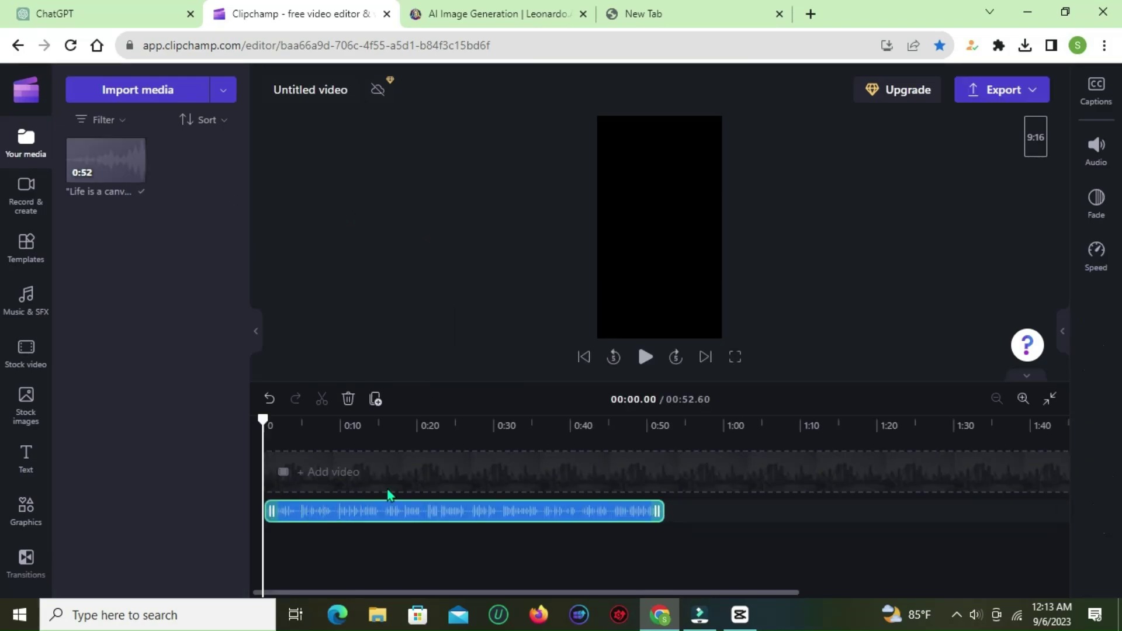
left_click(646, 358)
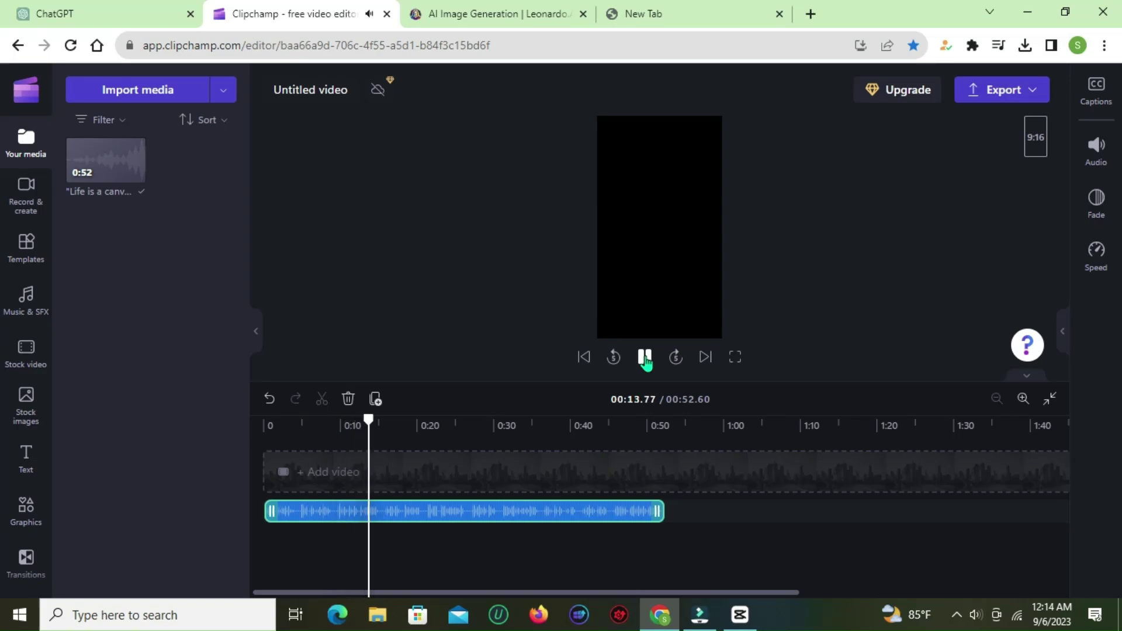
left_click(646, 357)
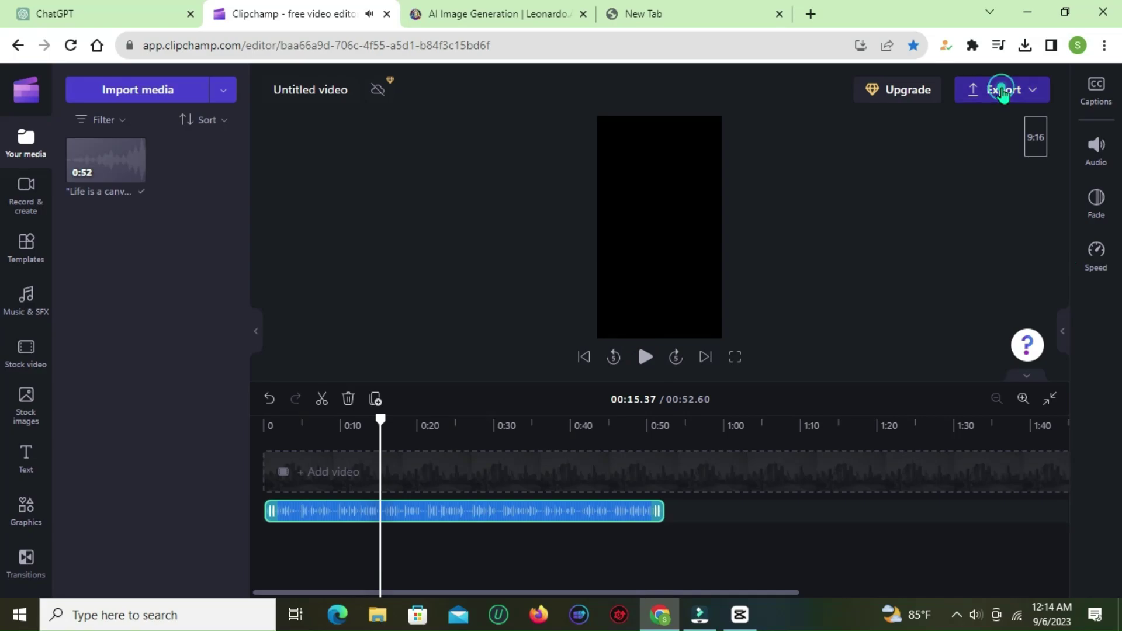
Export the voice-over project as a video and save the file to the computer
left_click(1003, 91)
left_click(866, 213)
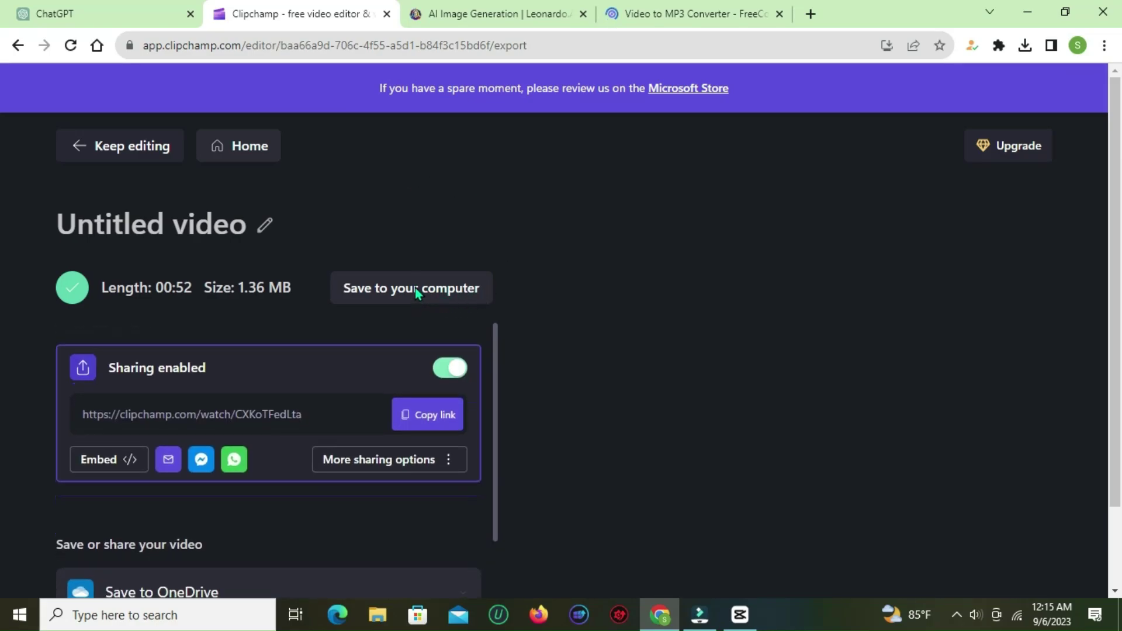
left_click(417, 290)
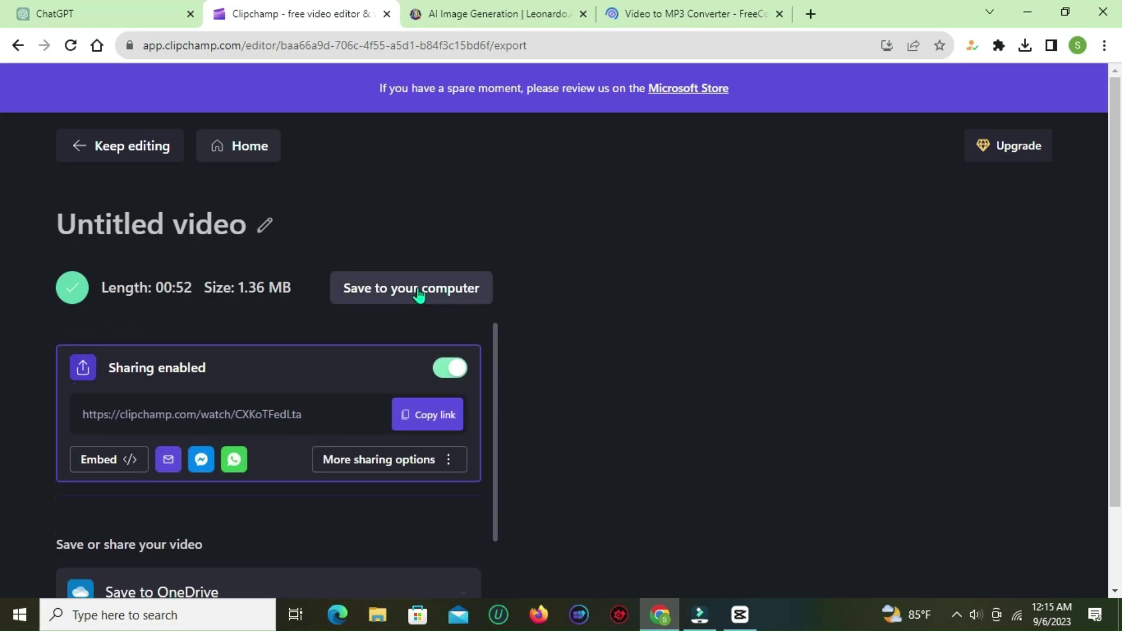
left_click(1027, 46)
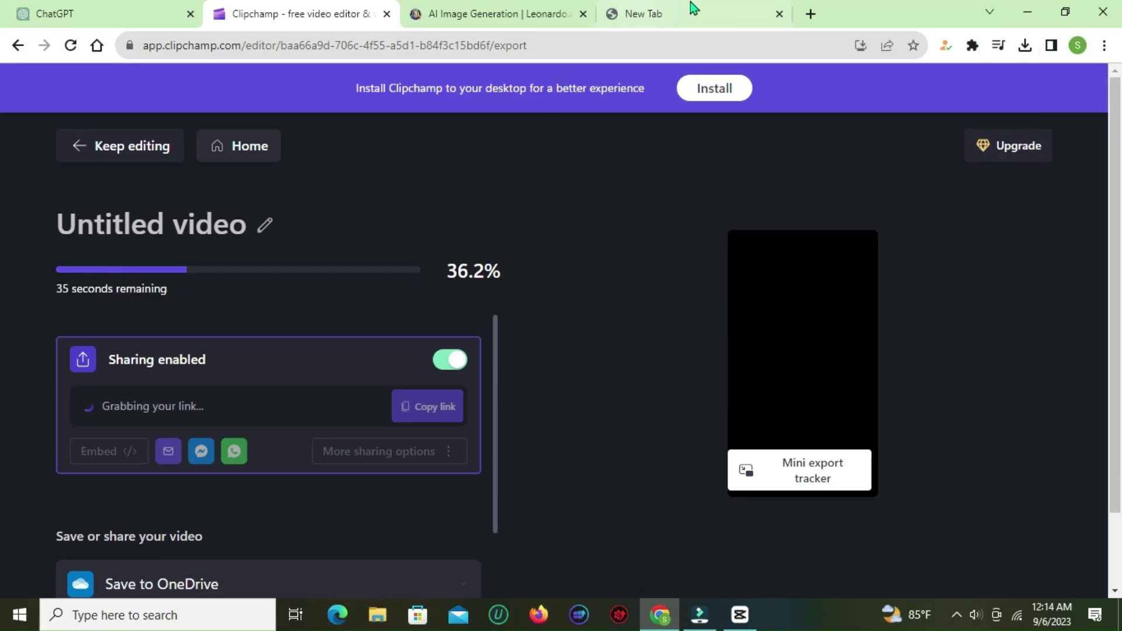
Switch to the empty browser tab and load the bookmarked FreeConvert Video to MP3 converter
left_click(693, 12)
left_click(1105, 75)
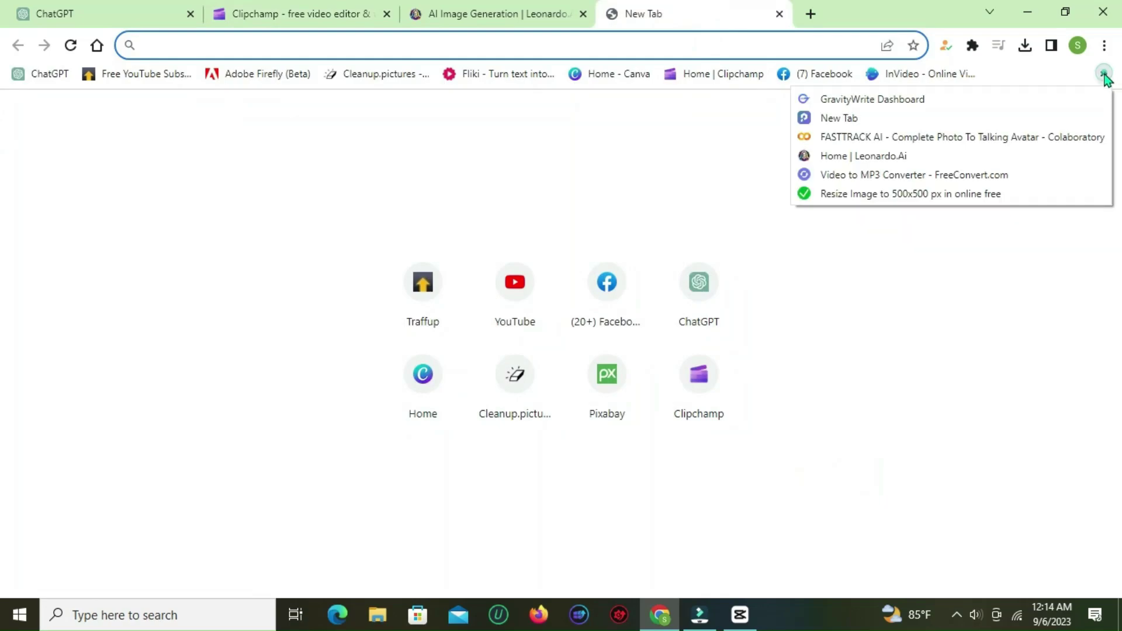
left_click(885, 174)
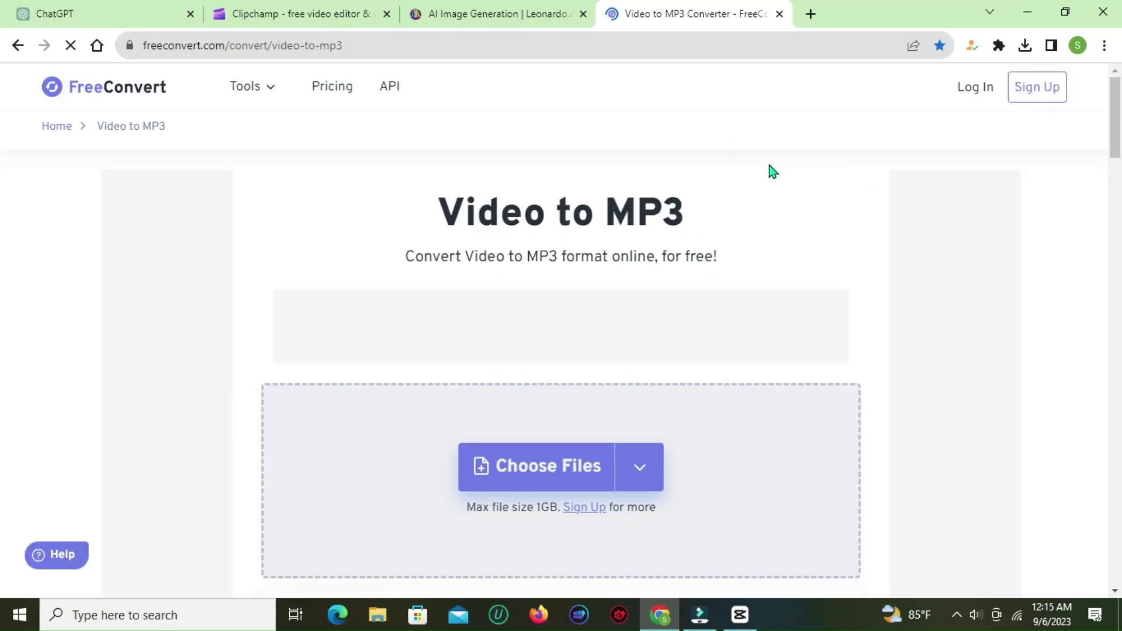
Convert "Untitled video - Made with Clipchamp.mp4" from the Downloads folder to MP3 and download the result
left_click(537, 480)
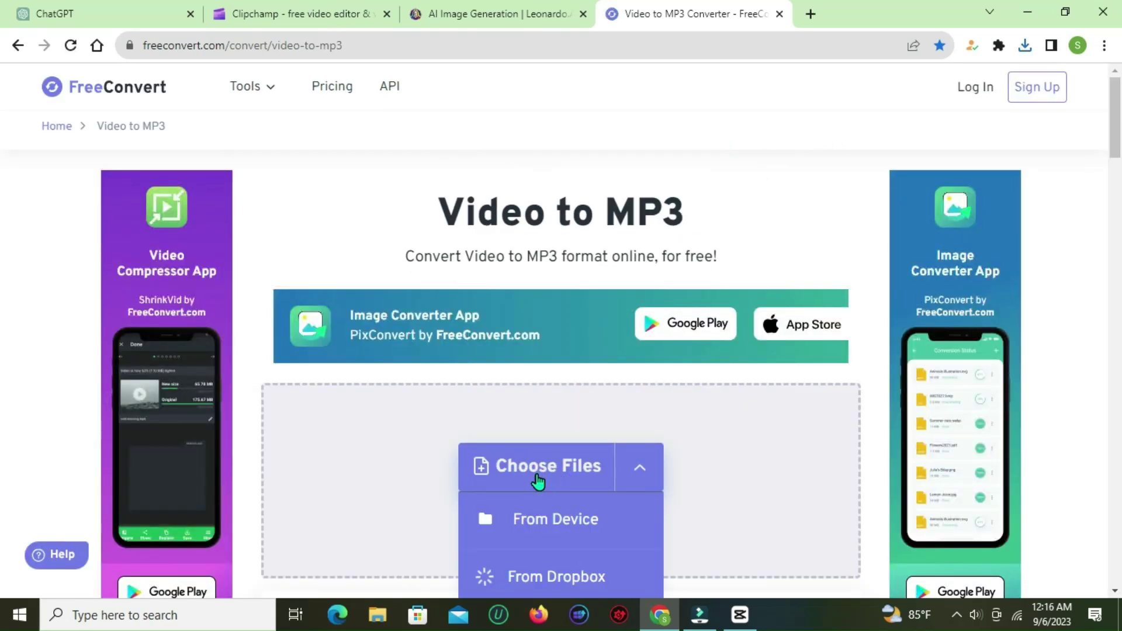
left_click(550, 525)
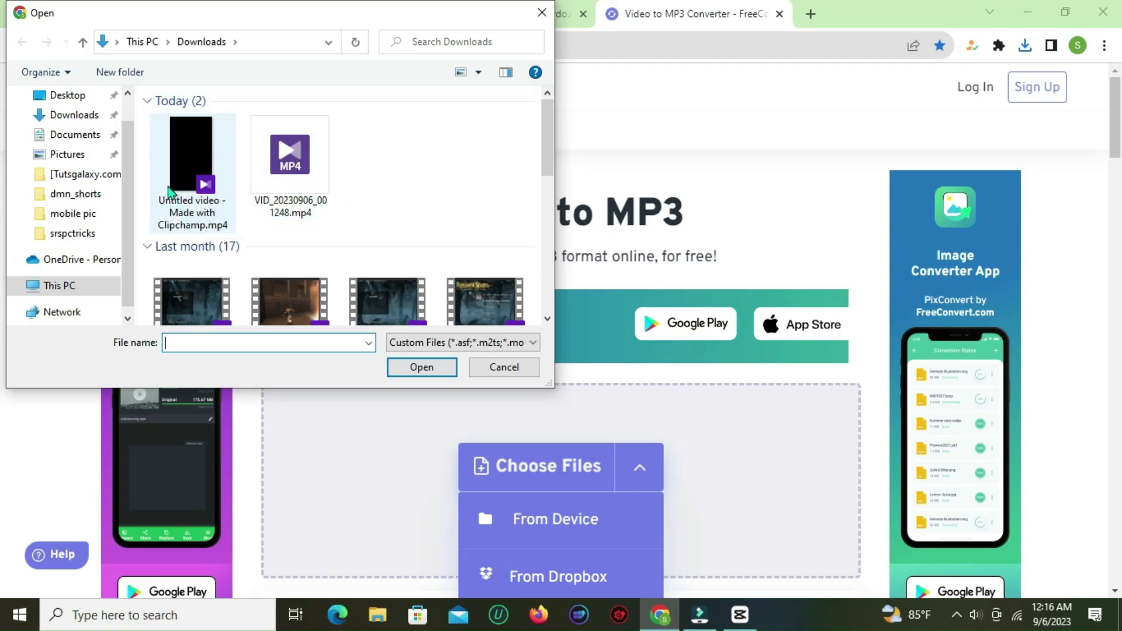
left_click(189, 189)
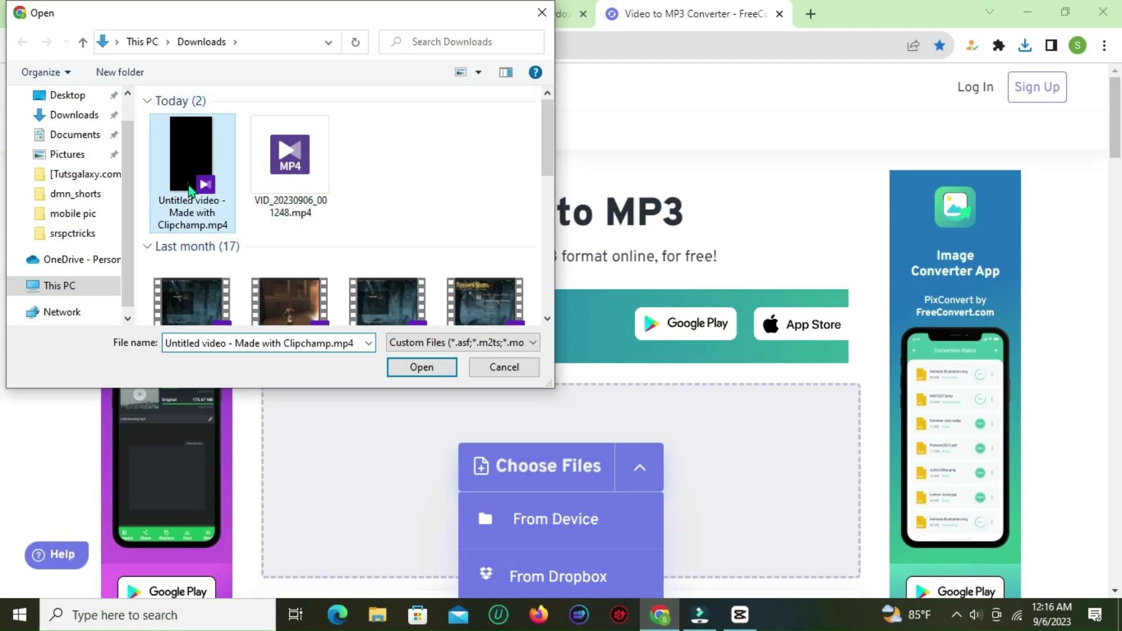
left_click(422, 367)
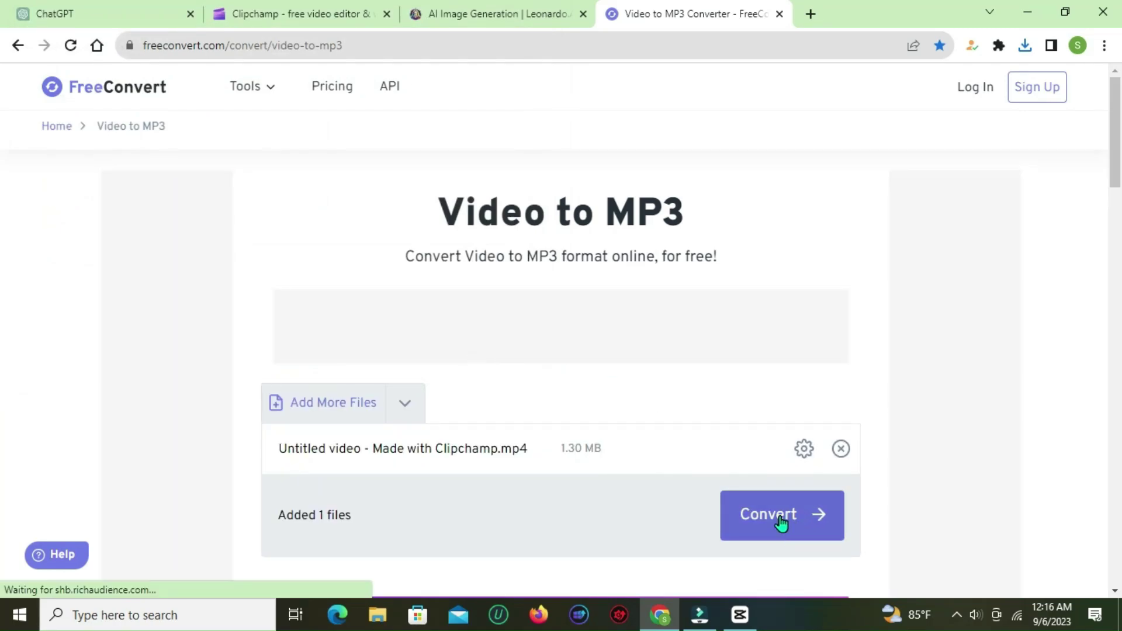
left_click(782, 522)
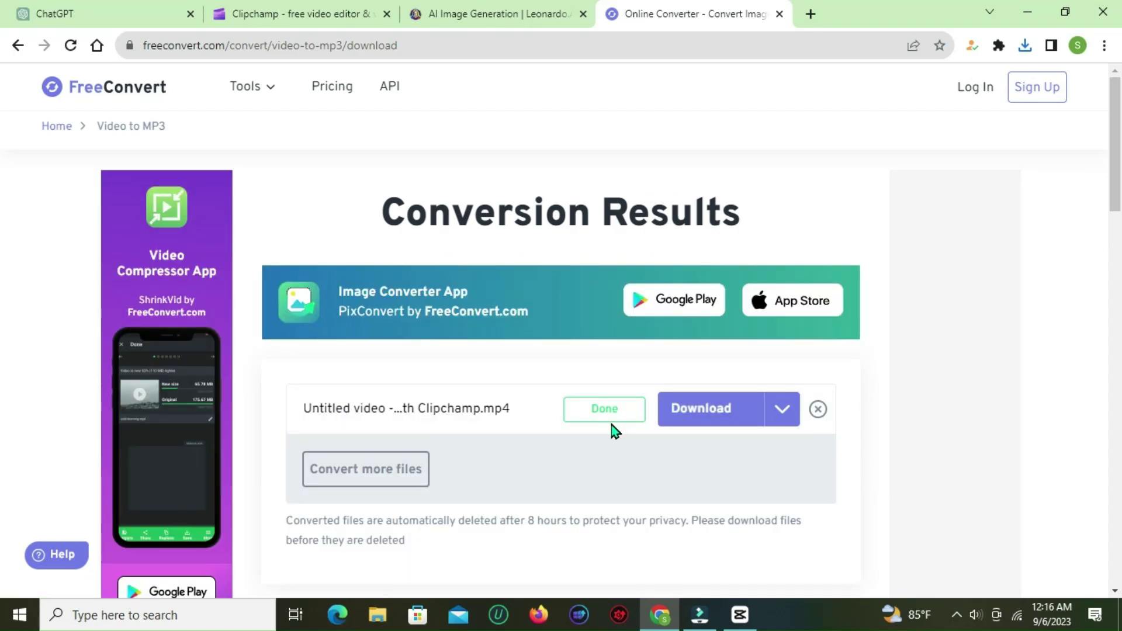
left_click(714, 412)
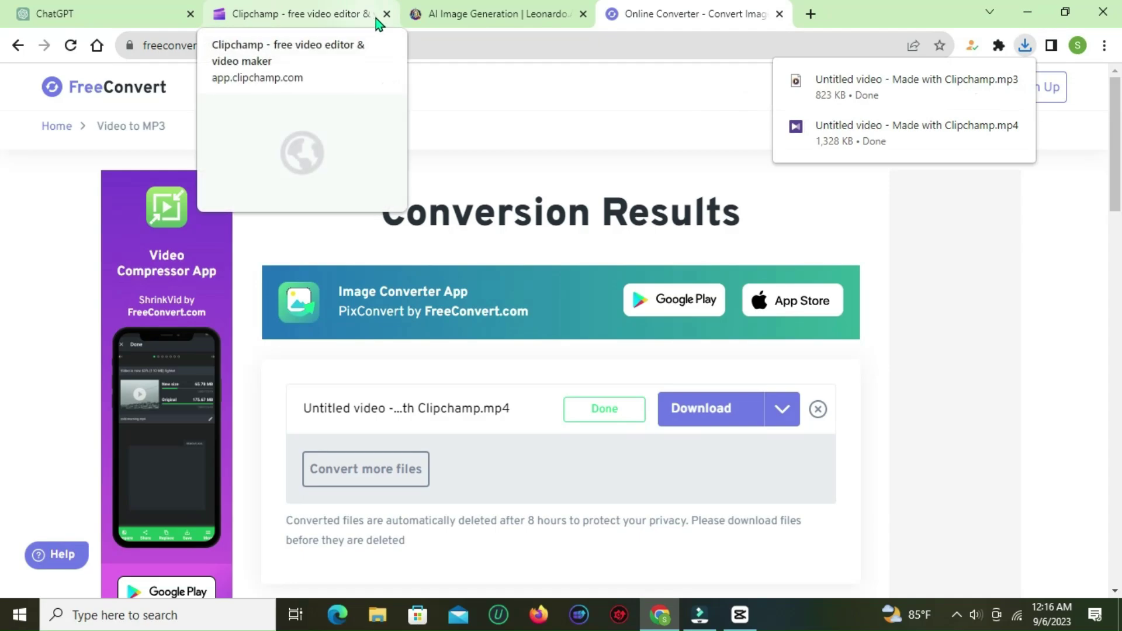
Close the ChatGPT, FreeConvert and Clipchamp pages, keeping only Leonardo.Ai image generation open
left_click(190, 14)
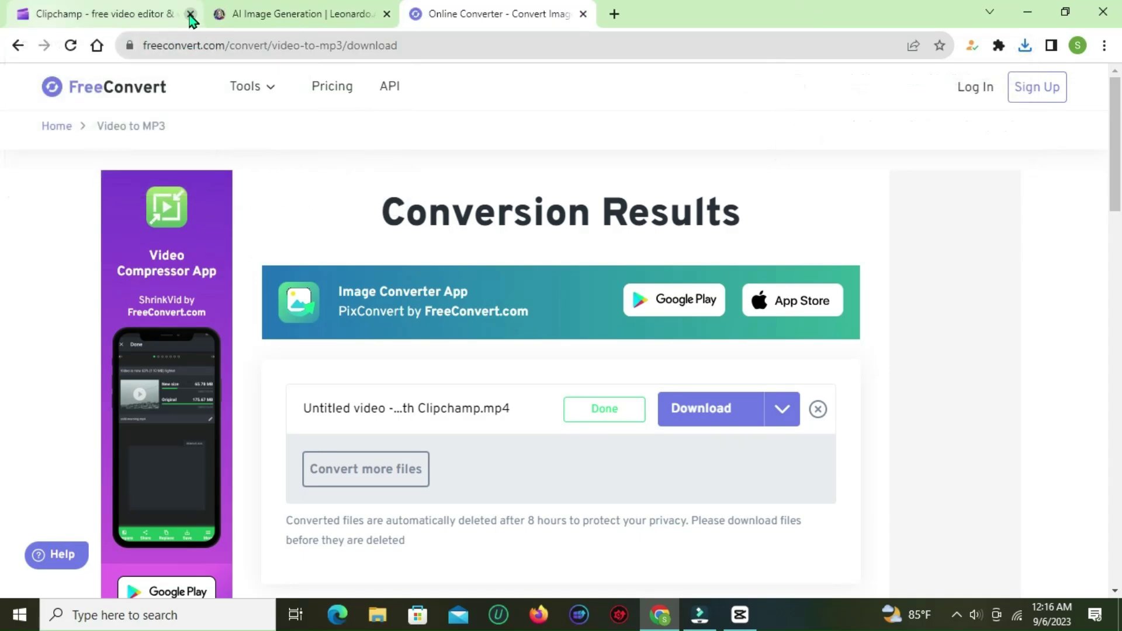
left_click(583, 14)
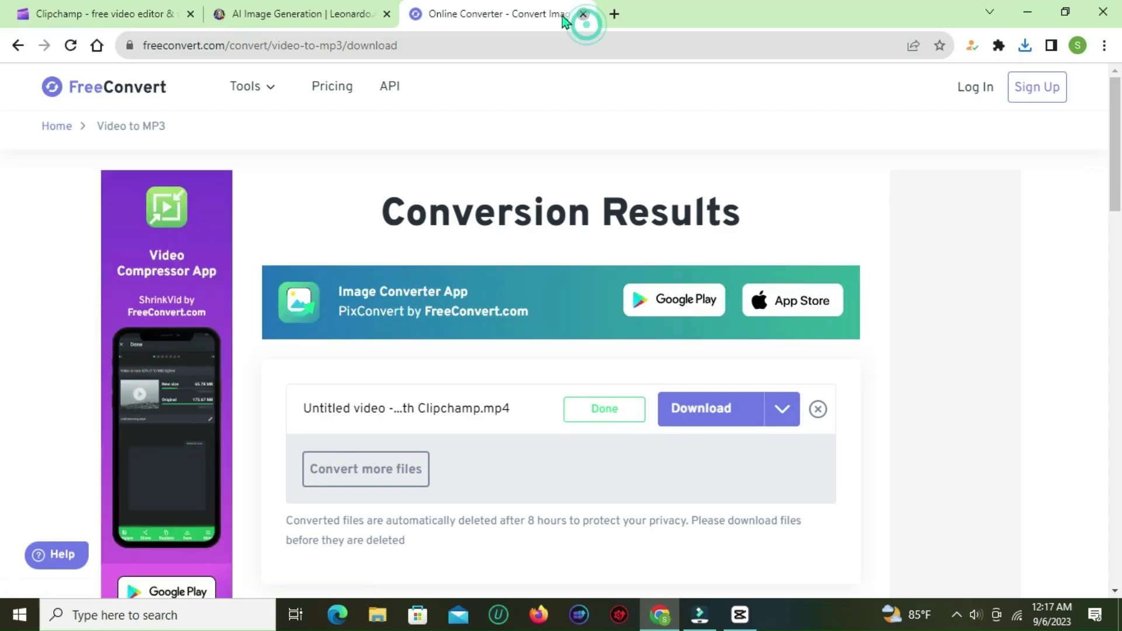
left_click(129, 8)
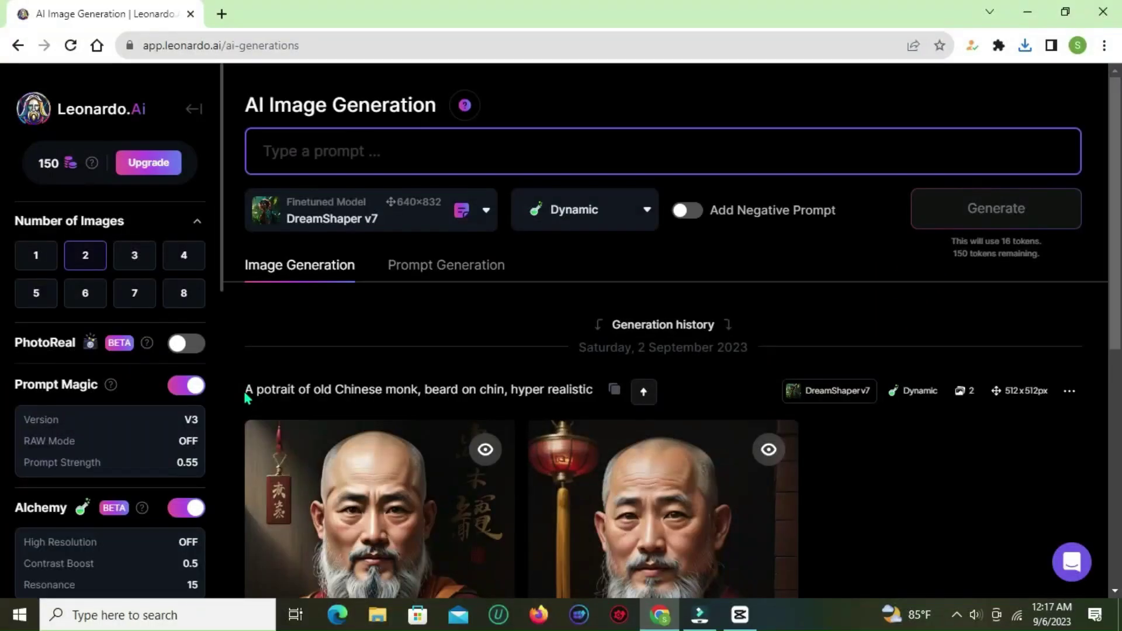
Copy the past prompt "A potrait of old Chinese monk, beard on chin, hyper realistic" and place the cursor in the empty prompt field
left_click_drag(245, 398, 585, 391)
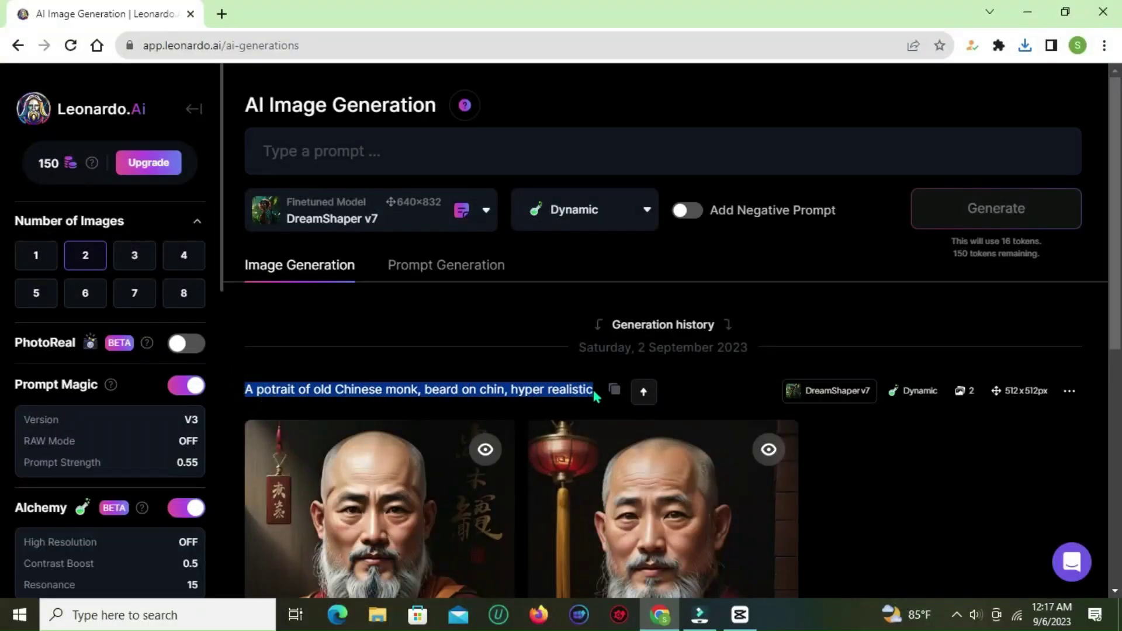
right_click(491, 392)
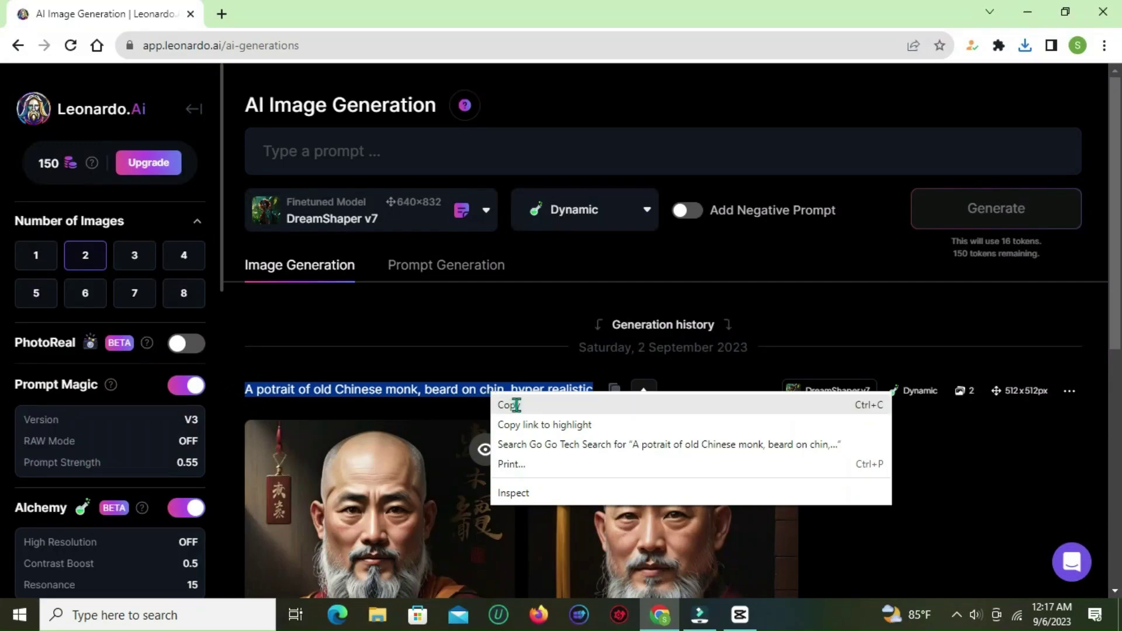
left_click(509, 401)
left_click(421, 359)
left_click(320, 151)
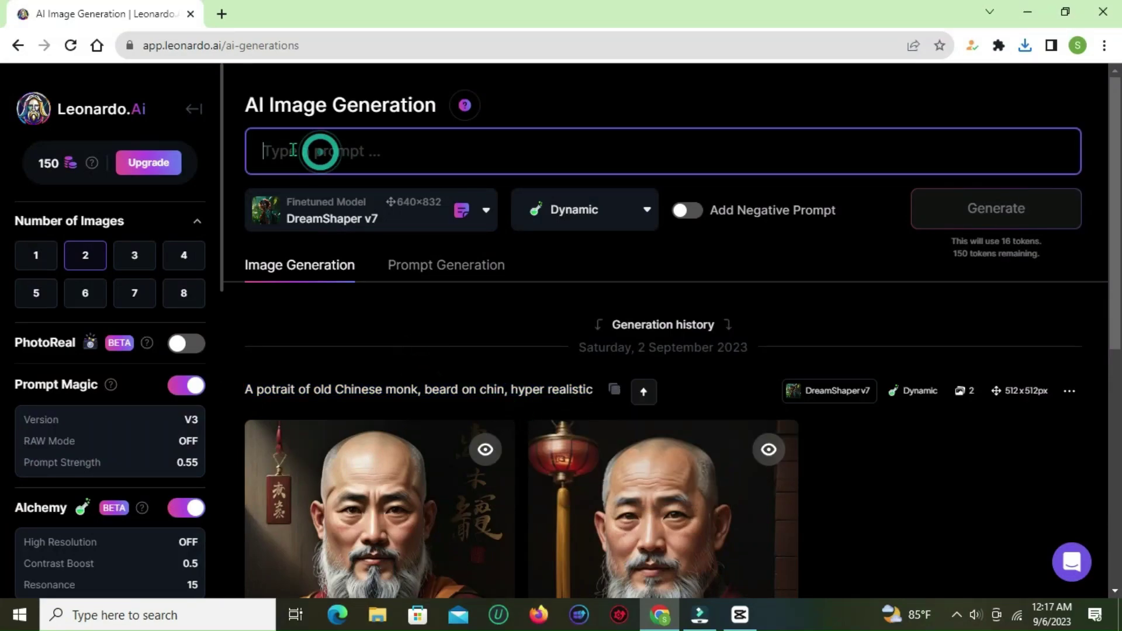
Download the first of the two old Chinese monk portraits from the generation history
scroll(362, 315, "down", 3)
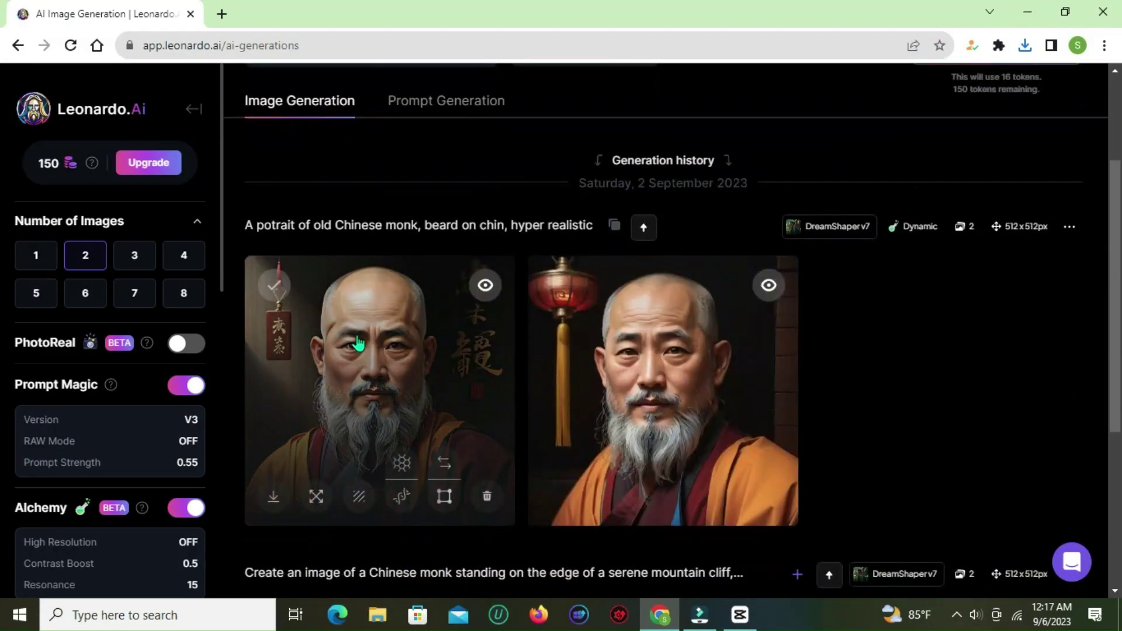
left_click(273, 496)
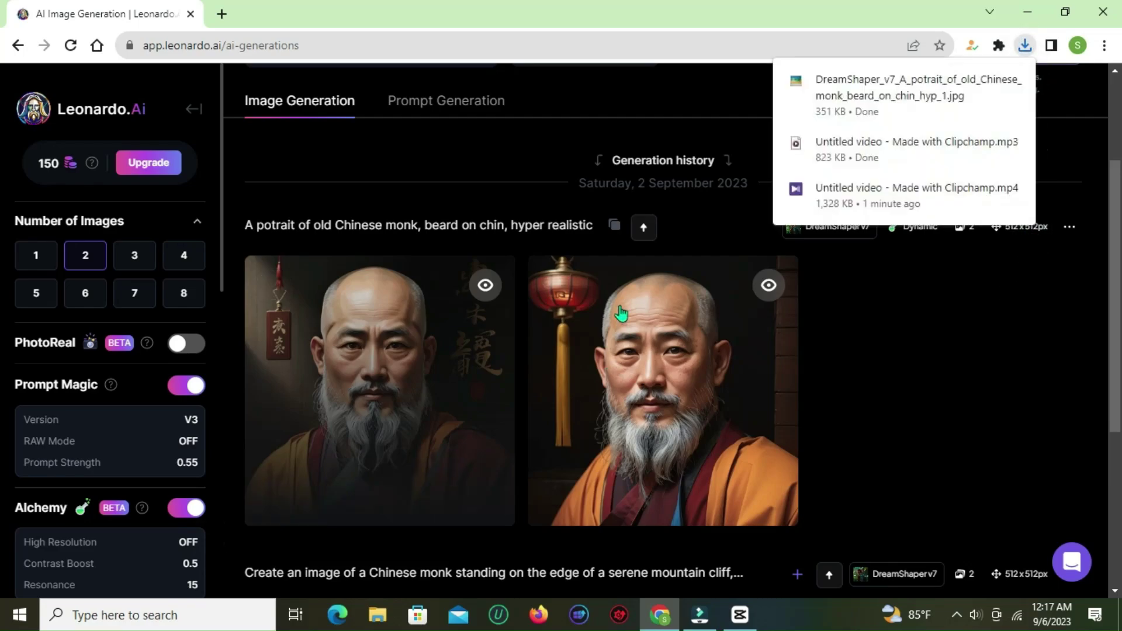
Open the bookmarked Colab notebook "FASTTRACK AI - Complete Photo To Talking Avatar" in a new browser tab
left_click(220, 12)
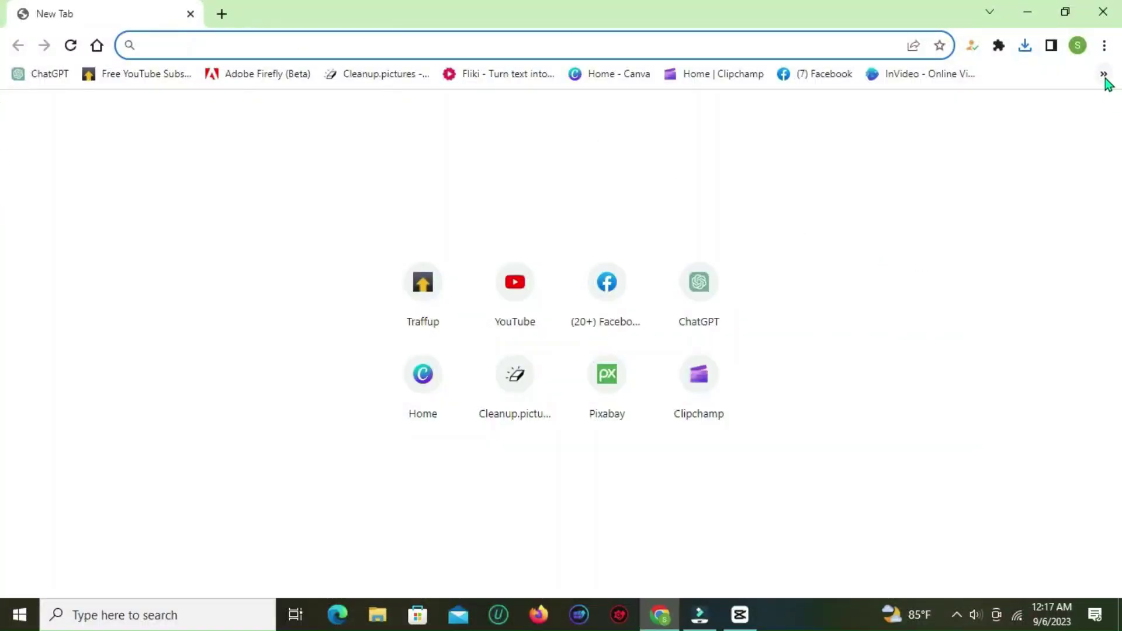
left_click(1104, 75)
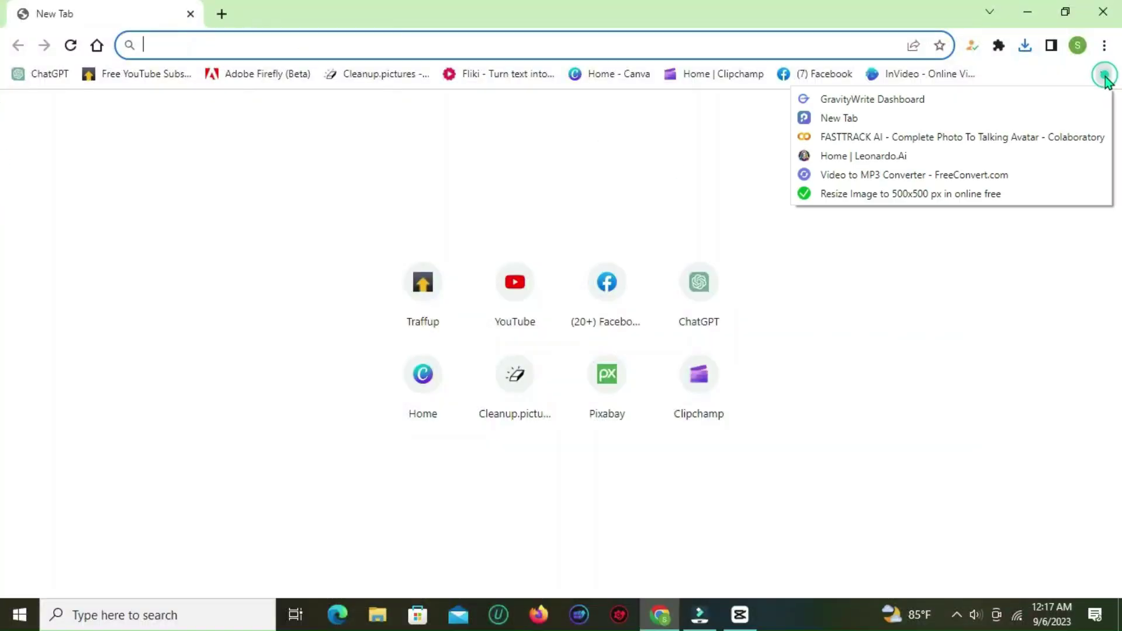
left_click(848, 140)
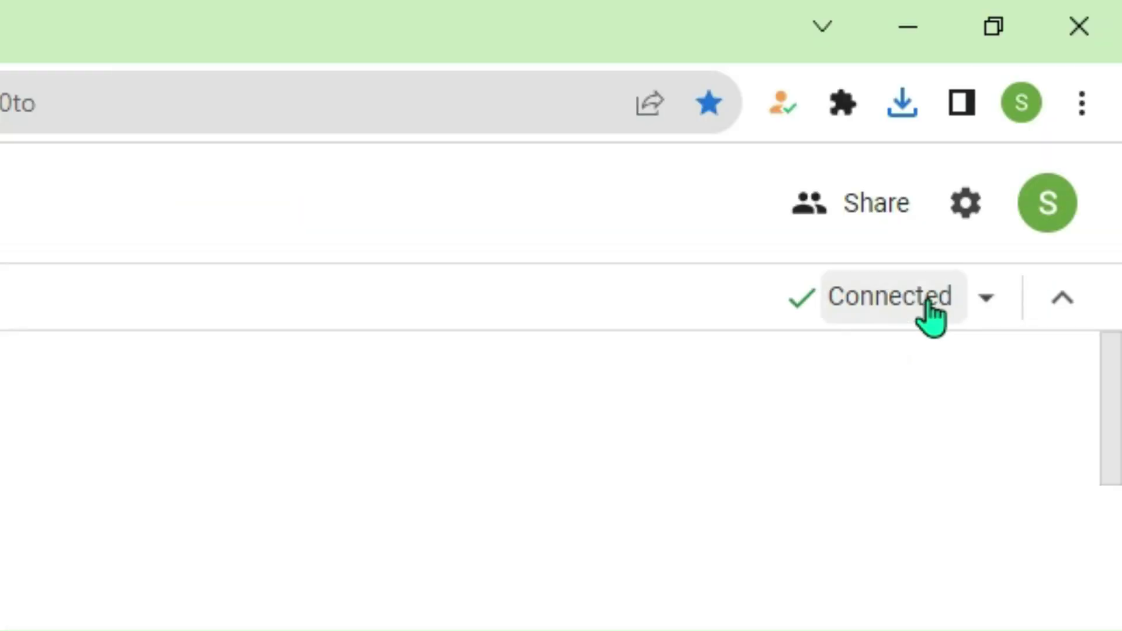
Run the notebook cell "The first step" and allow it to run despite not being authored by Google
scroll(479, 208, "down", 3)
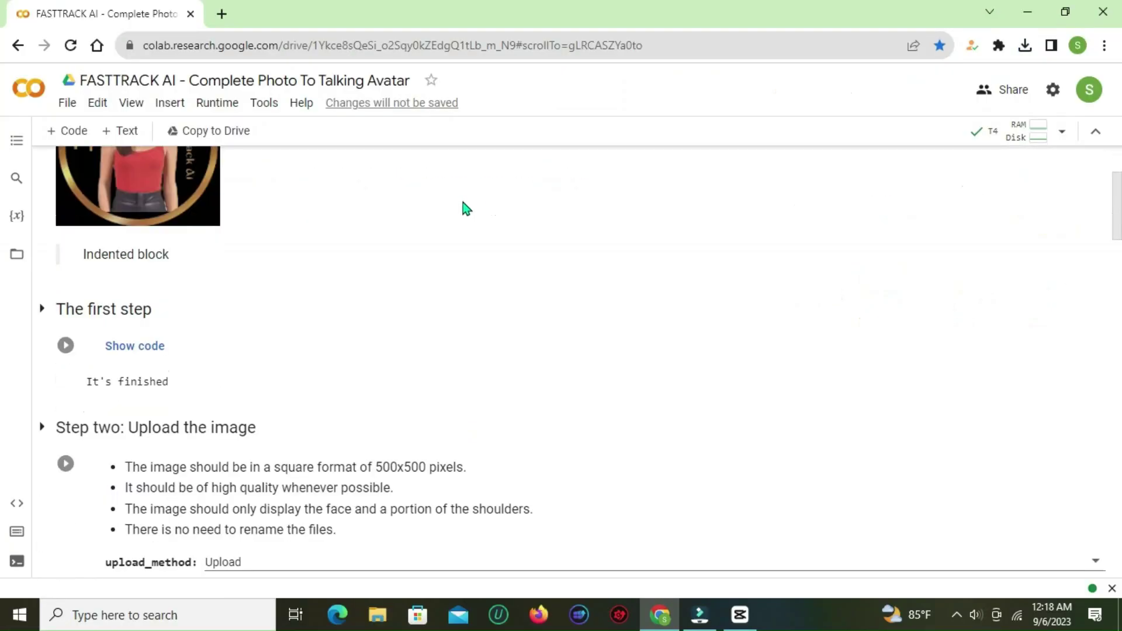
left_click(66, 347)
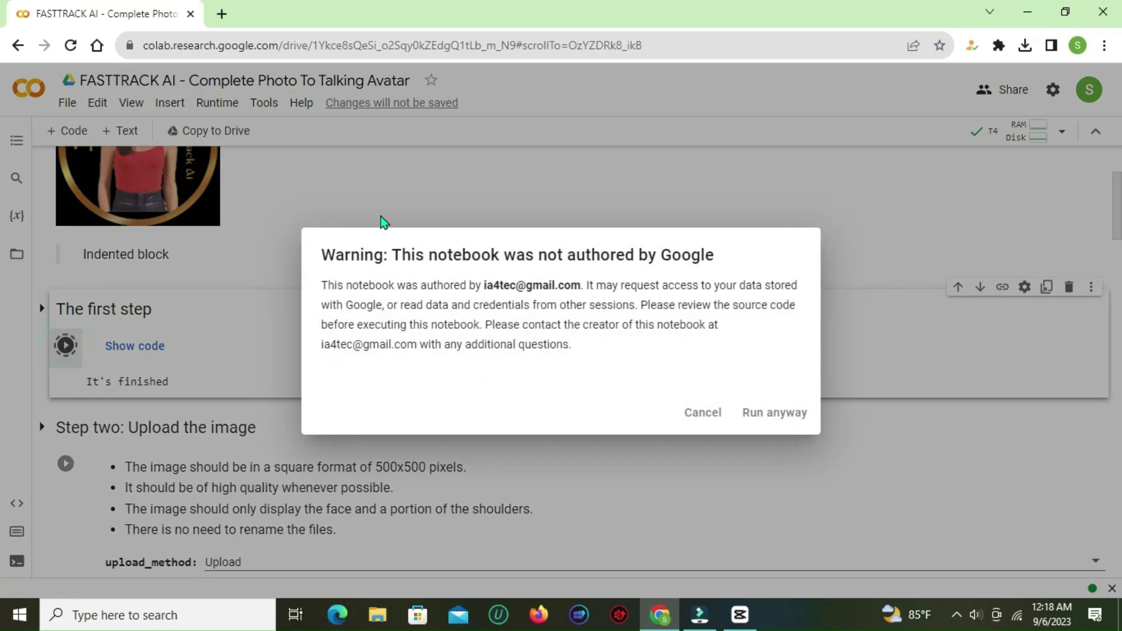
left_click(767, 413)
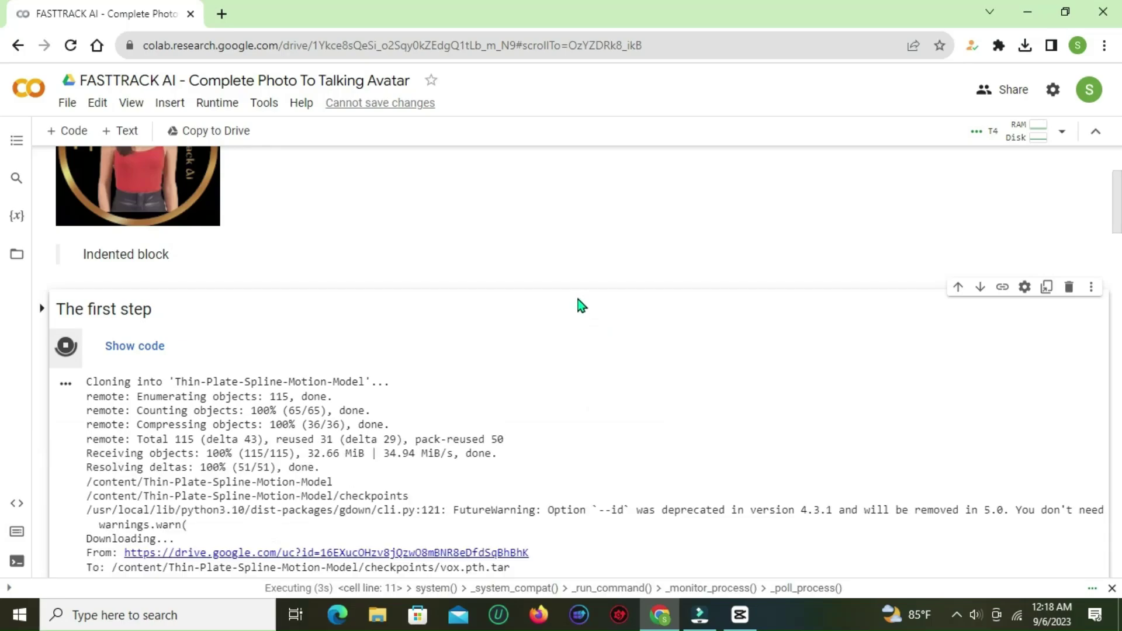
Run the "Step two: Upload the image" cell and upload the old Chinese monk portrait DreamShaper_v7_A_potrait_of_old_Chinese_monk_beard_on_chin_hyp_1.jpg from Downloads
scroll(564, 303, "down", 3)
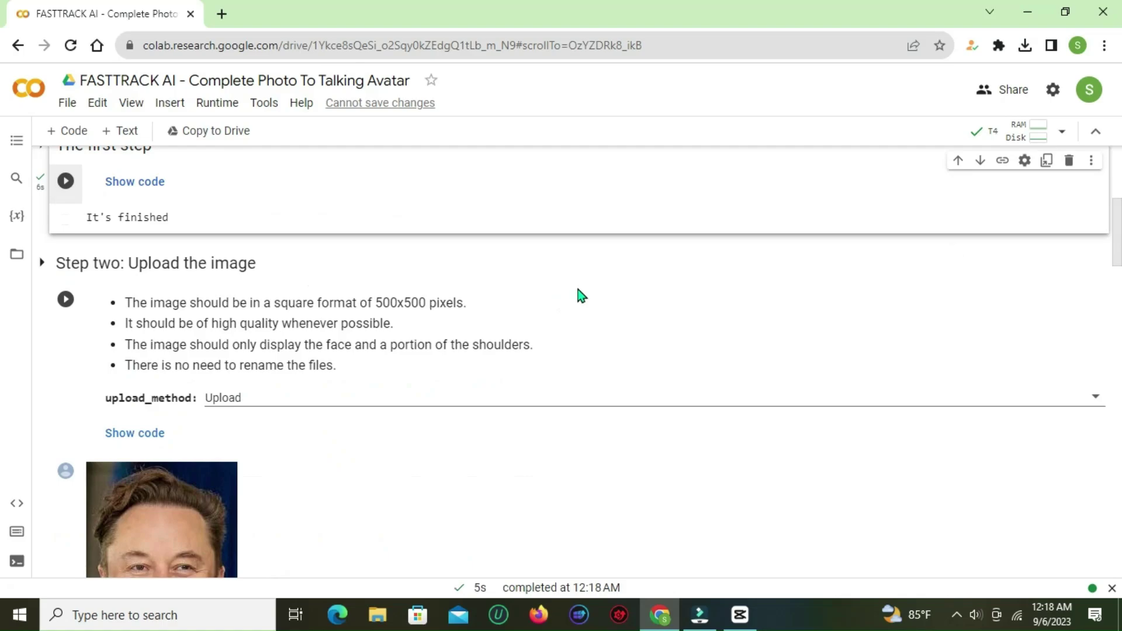
scroll(559, 304, "up", 1)
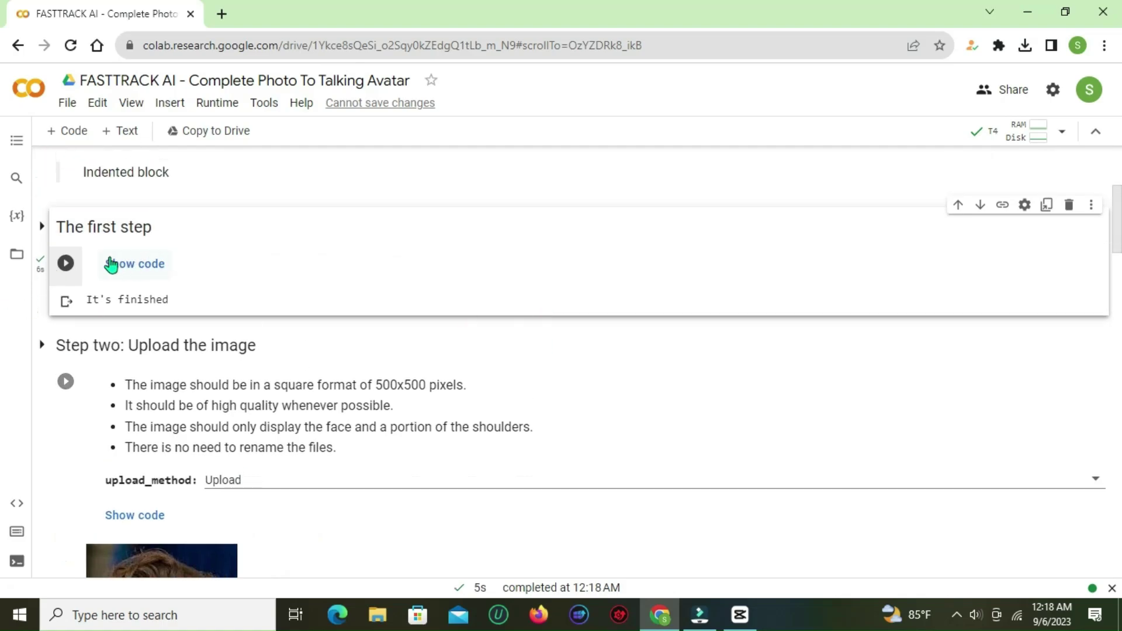
scroll(379, 244, "down", 1)
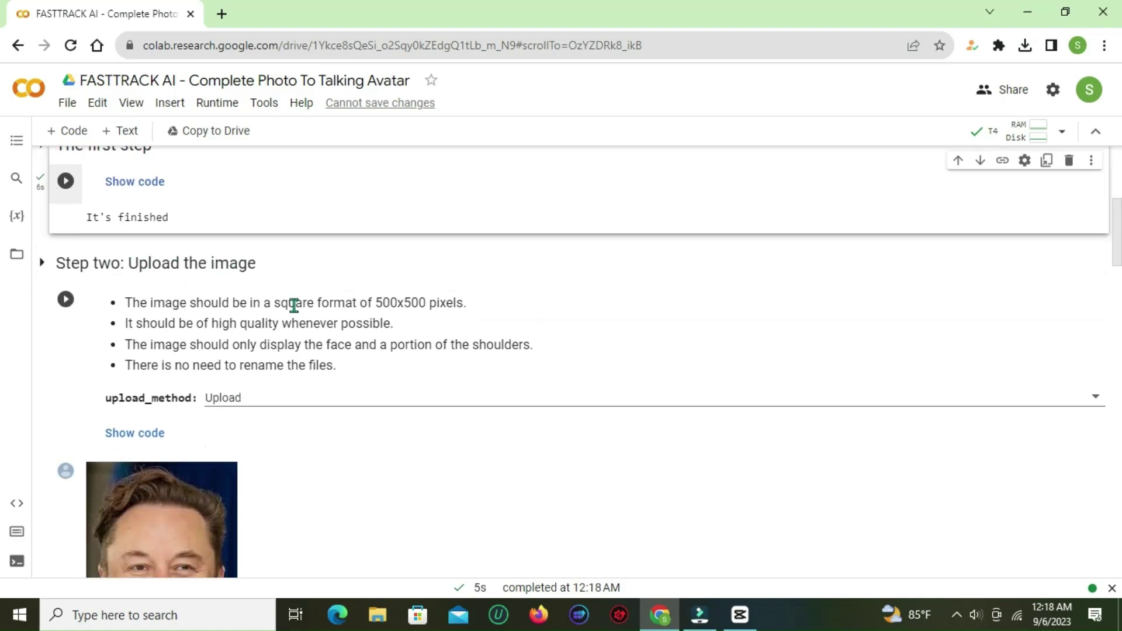
scroll(294, 305, "down", 1)
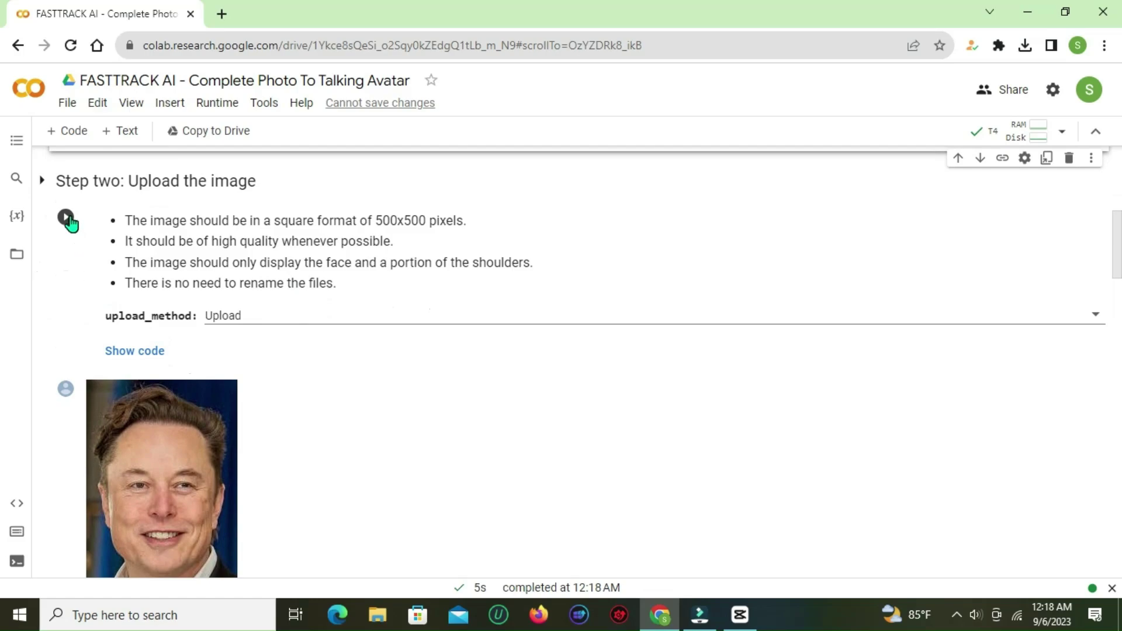
left_click(66, 219)
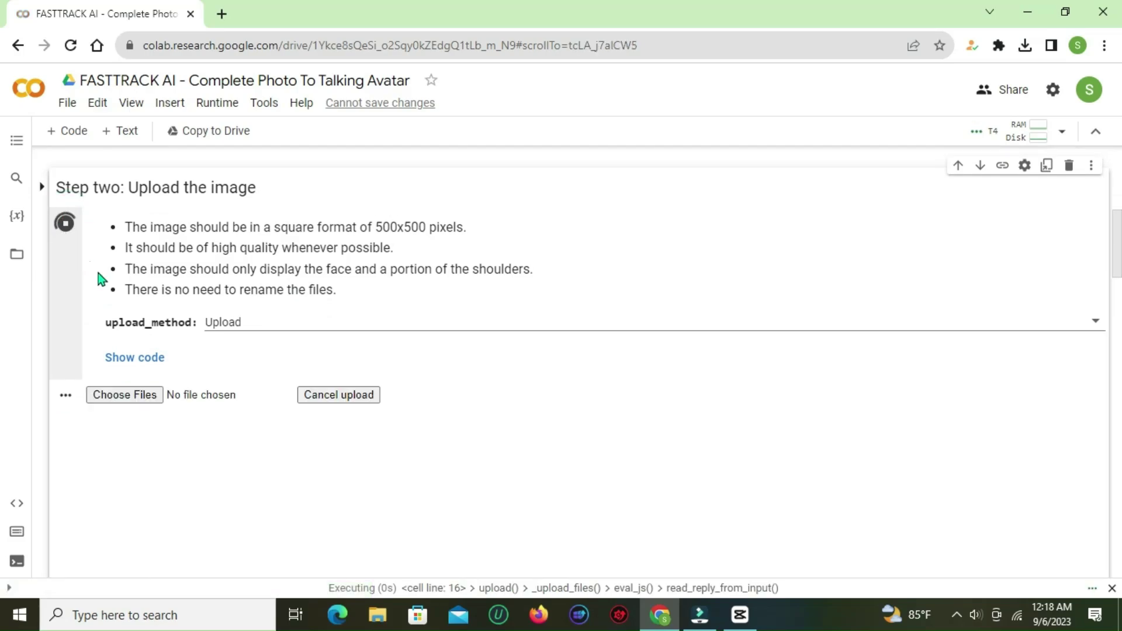
left_click(136, 396)
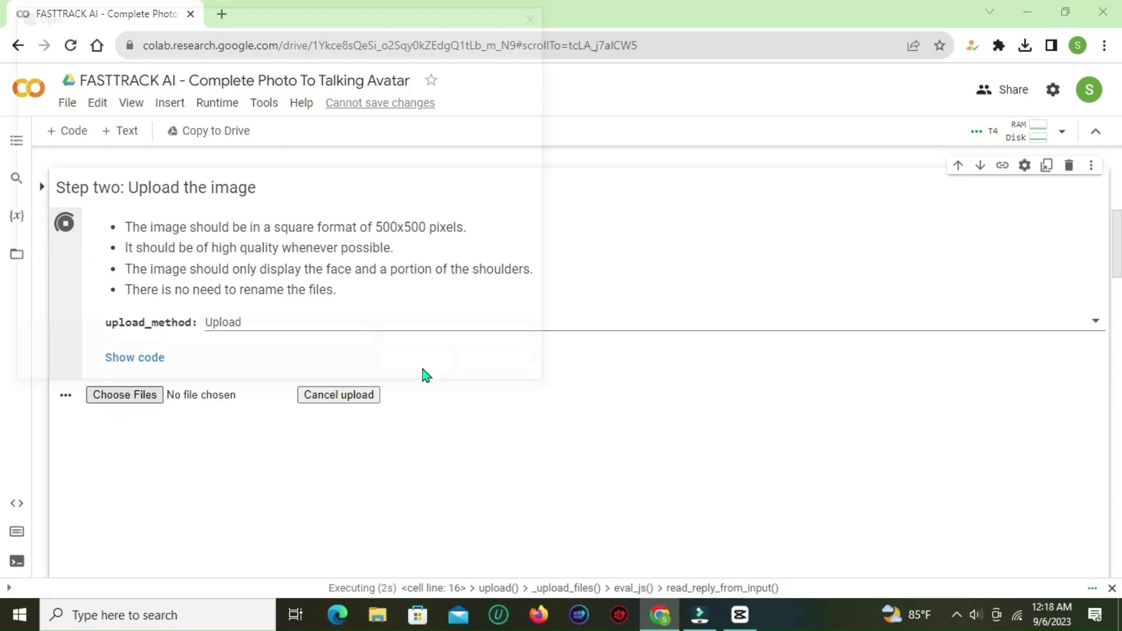
left_click(187, 170)
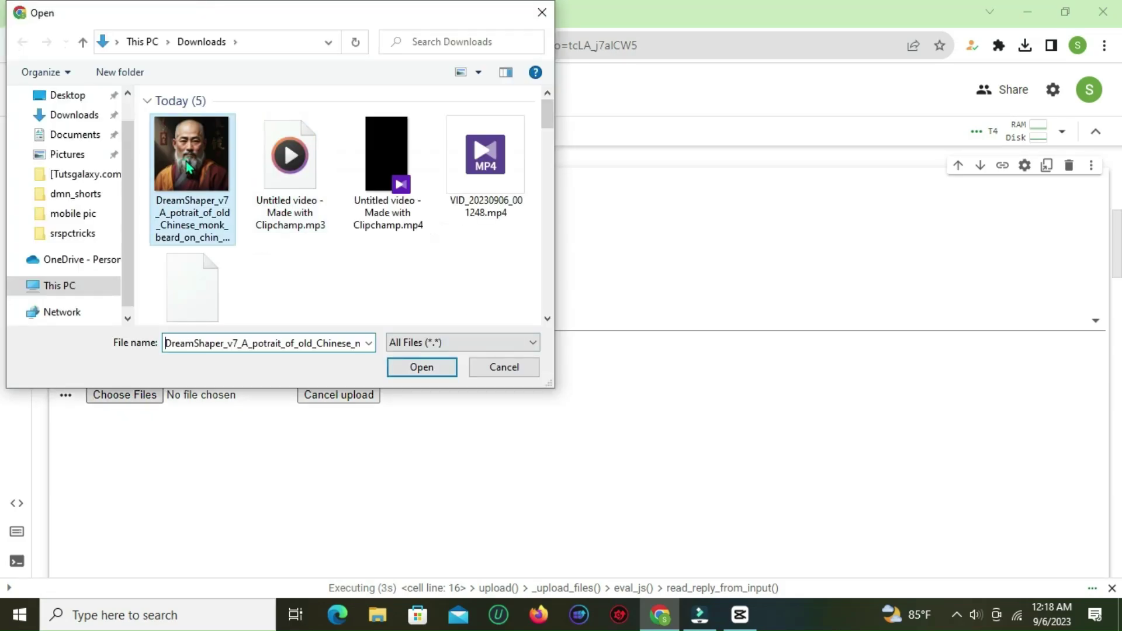
left_click(422, 368)
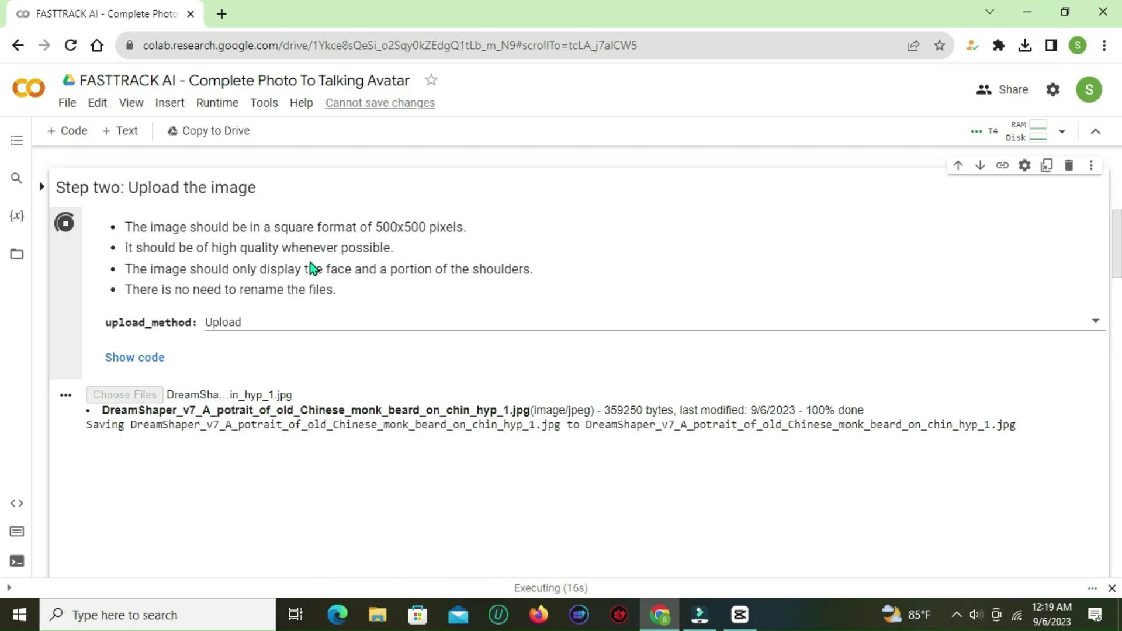
Run the "Step three: Applying natural eye and facial movements" cell to animate the uploaded monk portrait
scroll(311, 266, "down", 5)
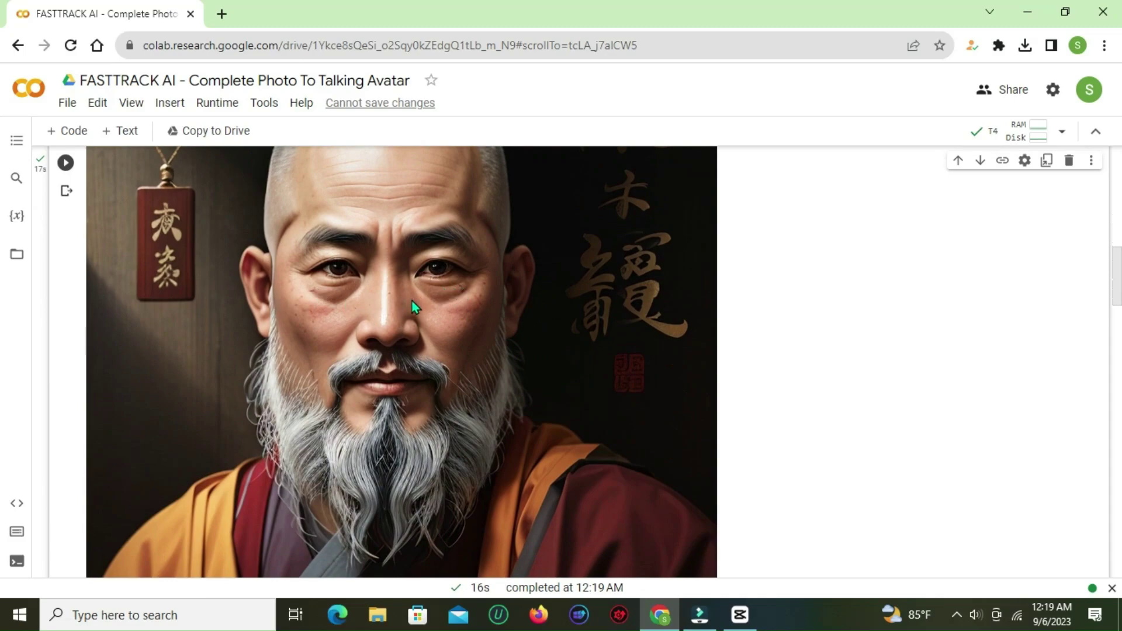
scroll(488, 298, "down", 9)
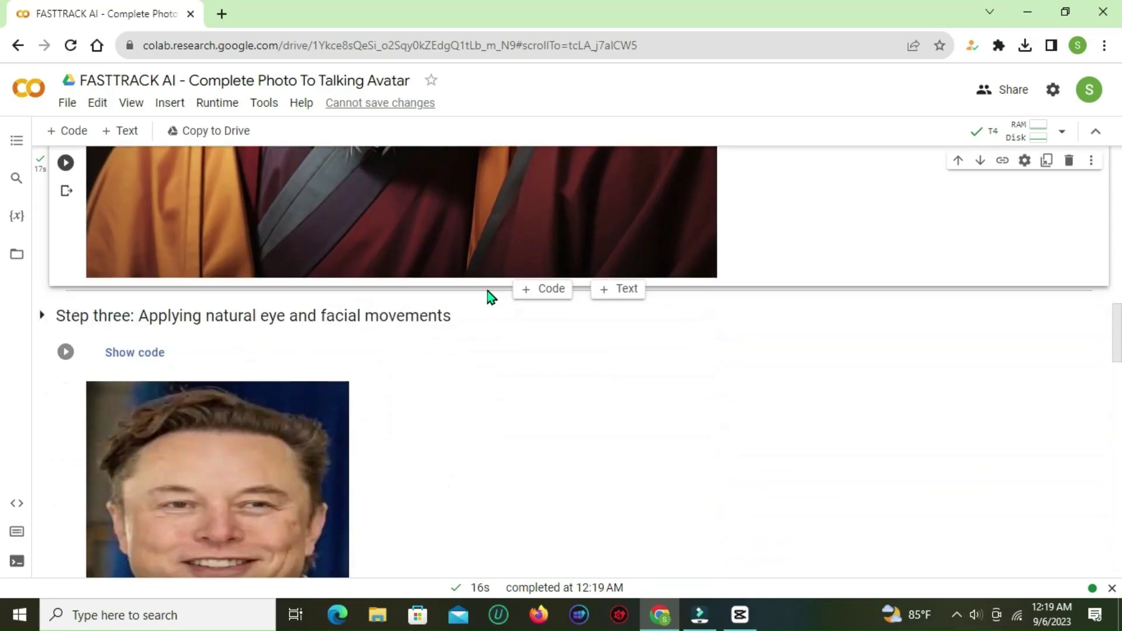
scroll(489, 298, "down", 2)
left_click(66, 257)
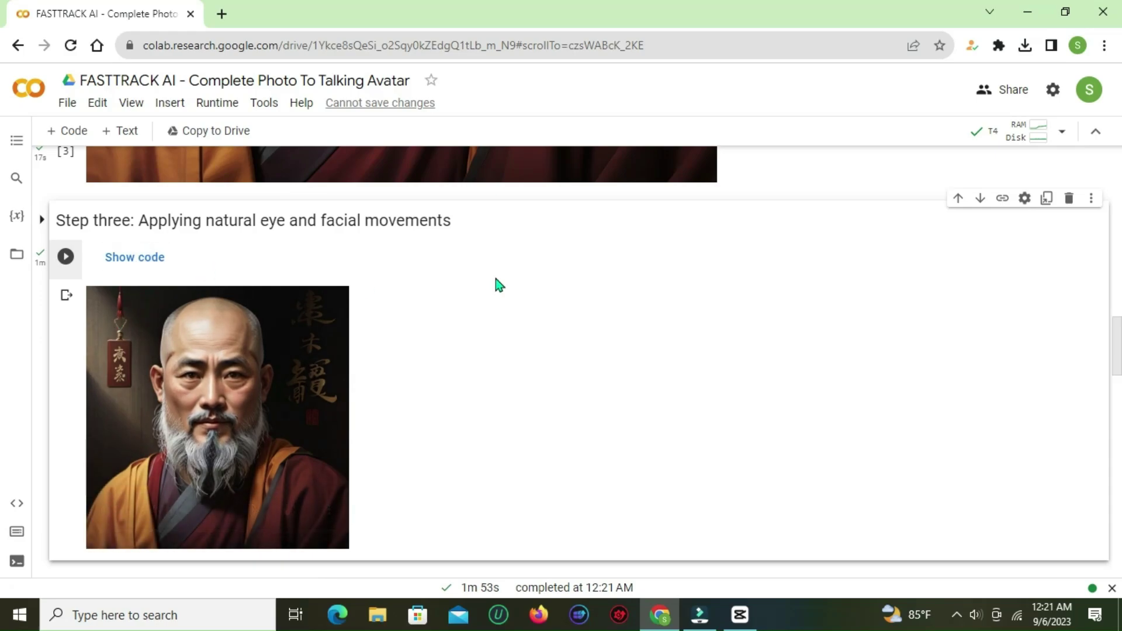
Run the "Step four: Installation Wav2Lip" cell below the animated monk preview
scroll(491, 283, "down", 3)
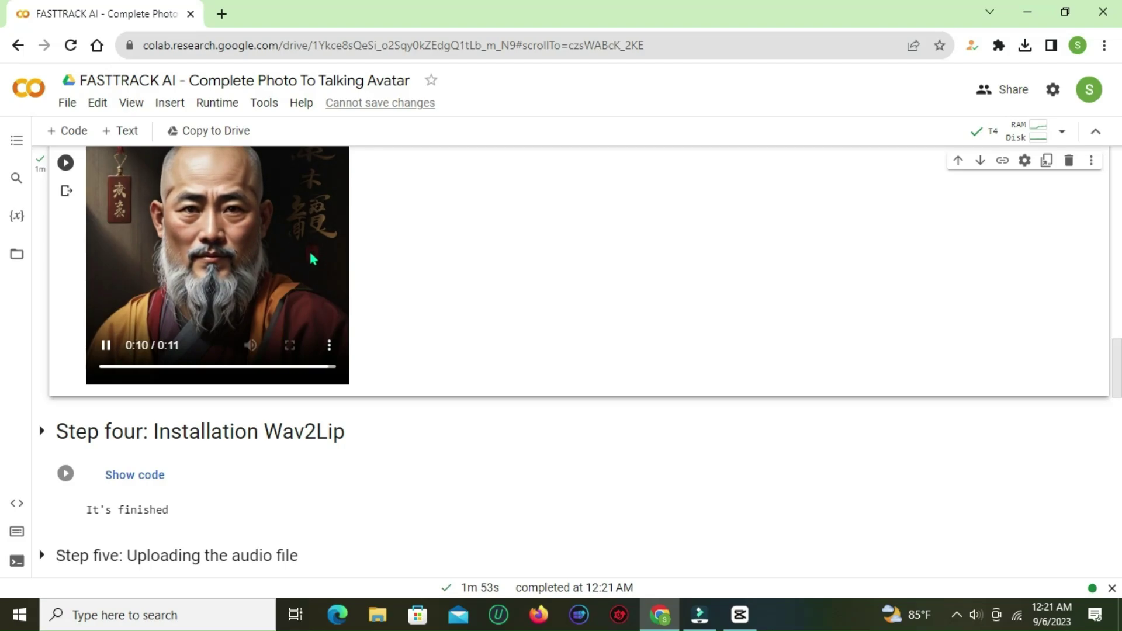
scroll(325, 266, "down", 3)
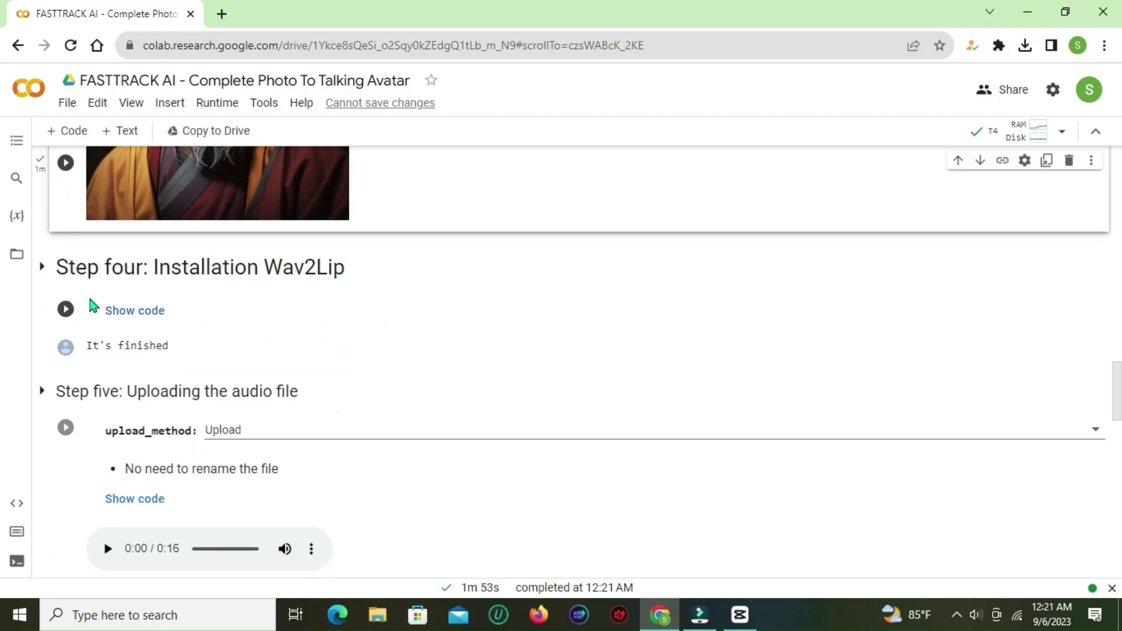
left_click(67, 311)
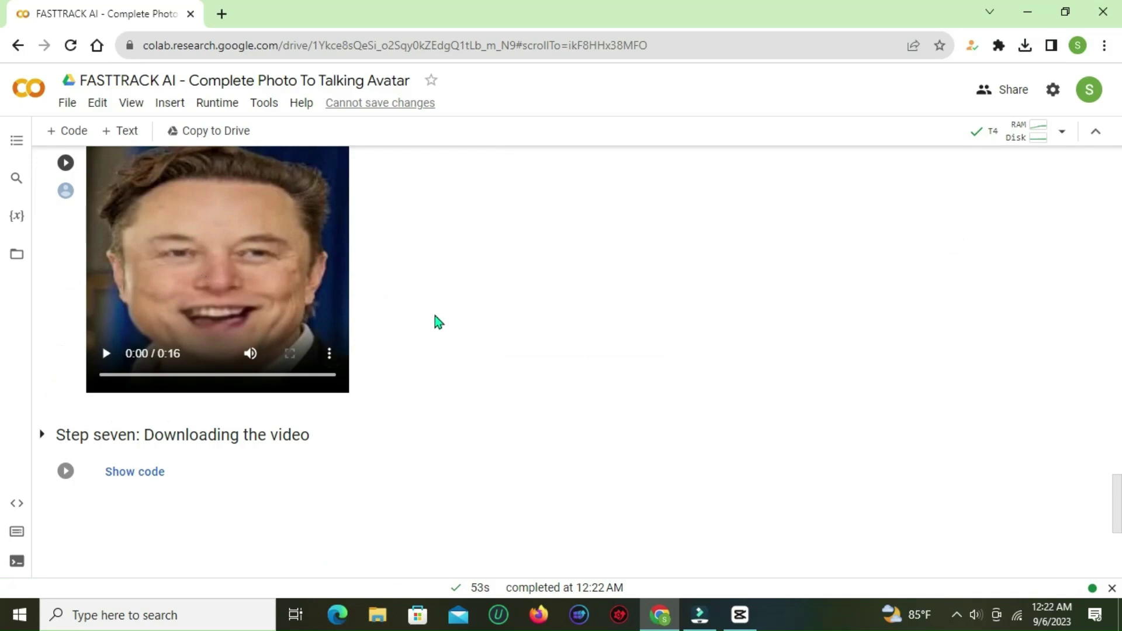
Run the "Step five: Uploading the audio file" cell and upload "Untitled video - Made with Clipchamp.mp3" from Downloads
scroll(433, 316, "up", 10)
scroll(412, 313, "up", 3)
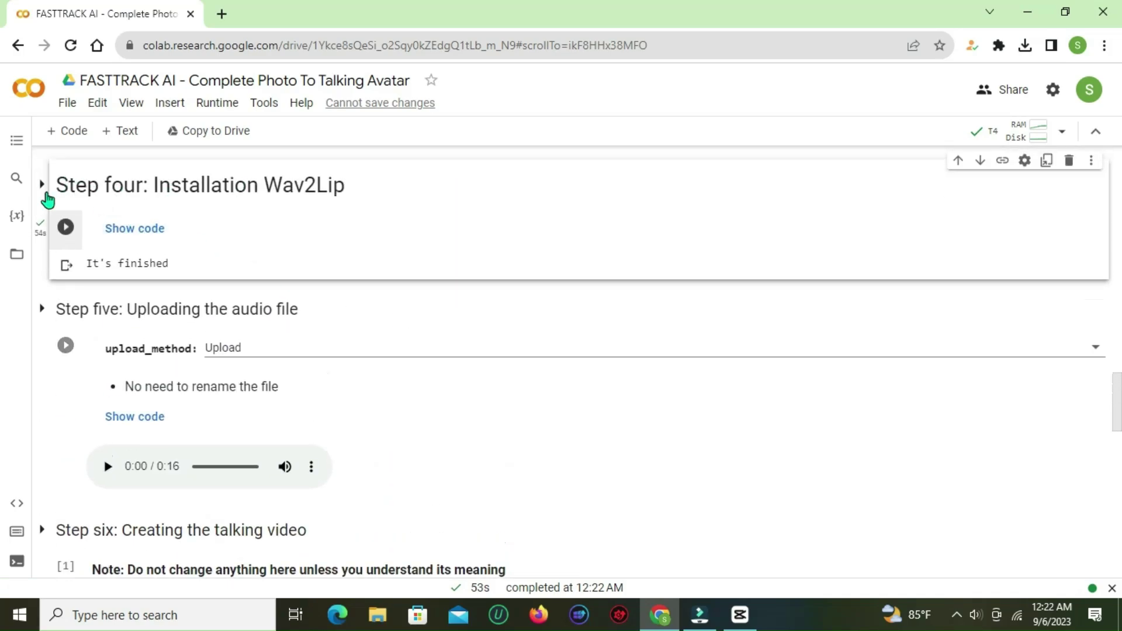
scroll(211, 209, "down", 1)
scroll(210, 209, "down", 1)
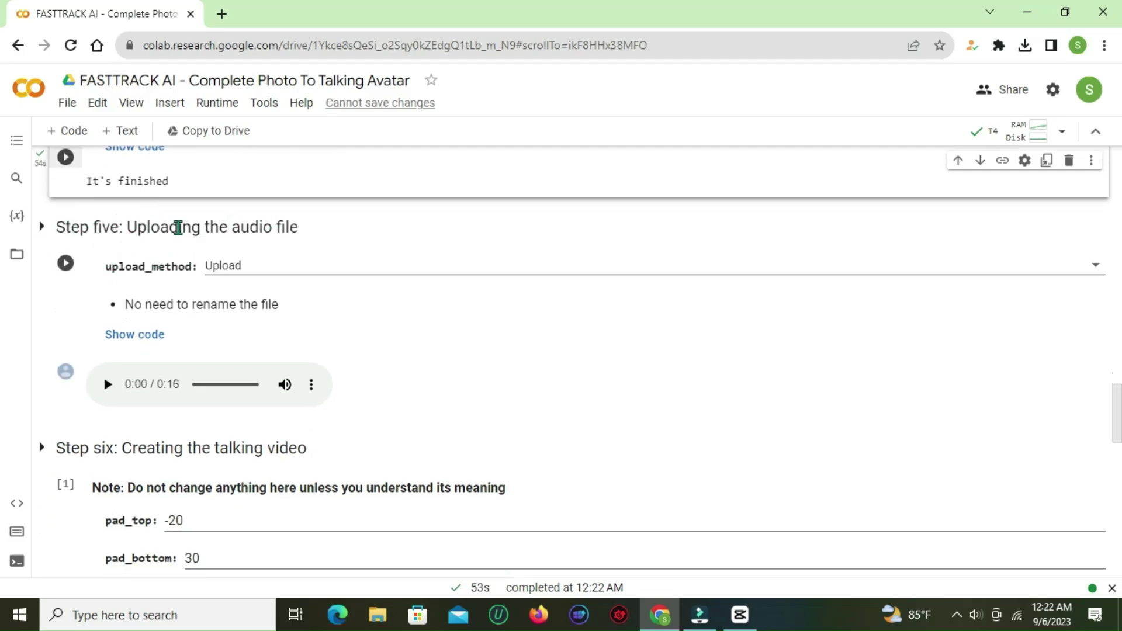
left_click_drag(131, 228, 304, 235)
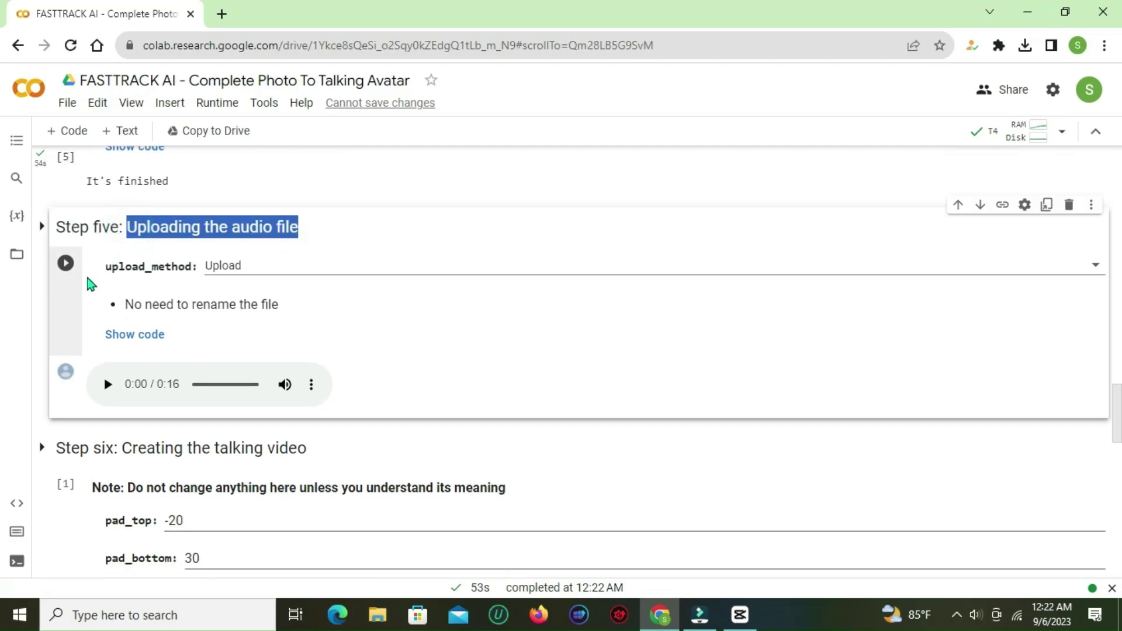
left_click(67, 266)
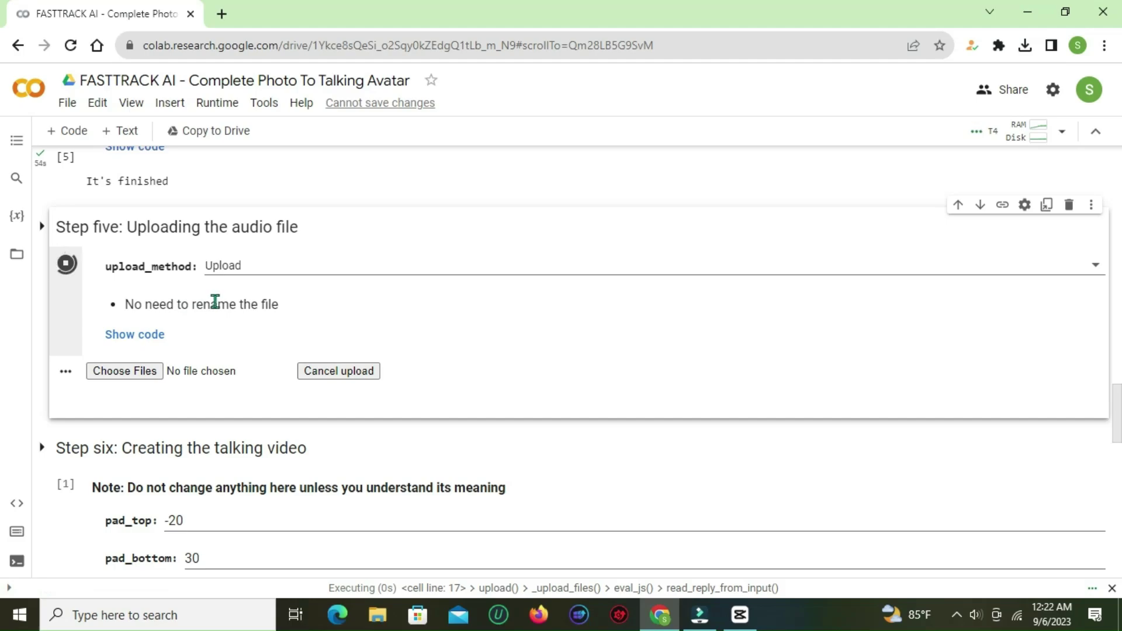
left_click(125, 376)
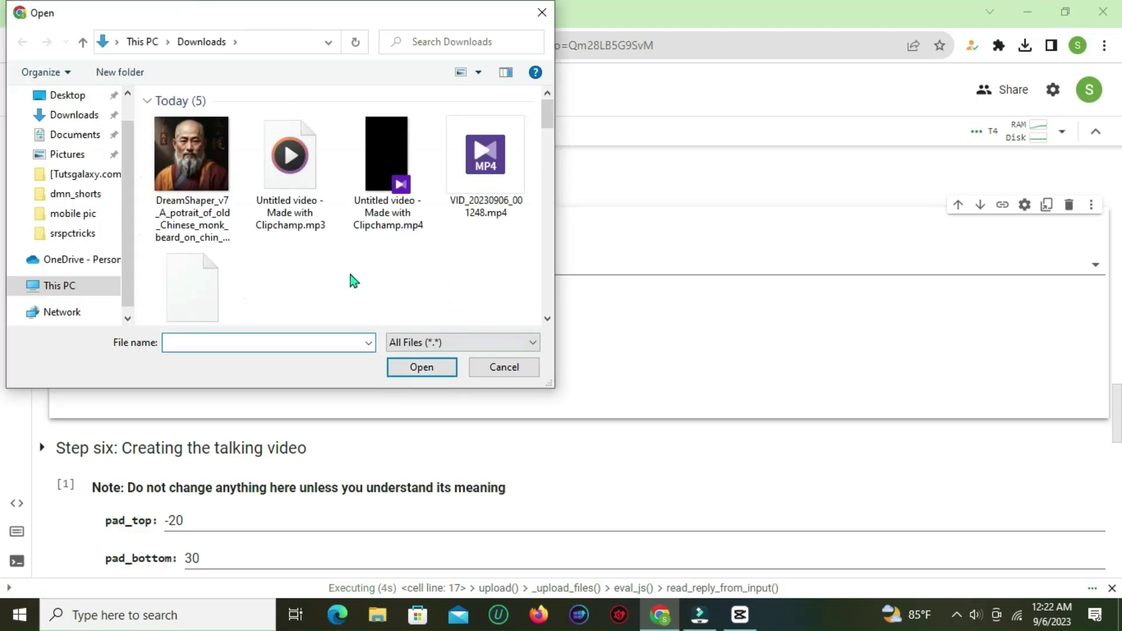
left_click(293, 177)
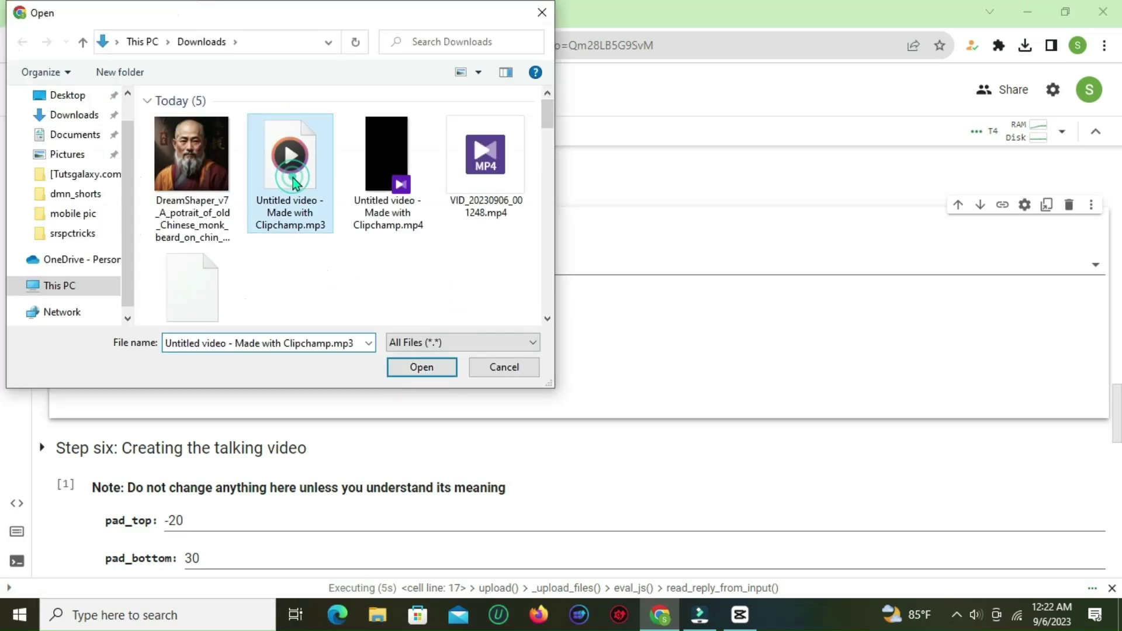
left_click(412, 366)
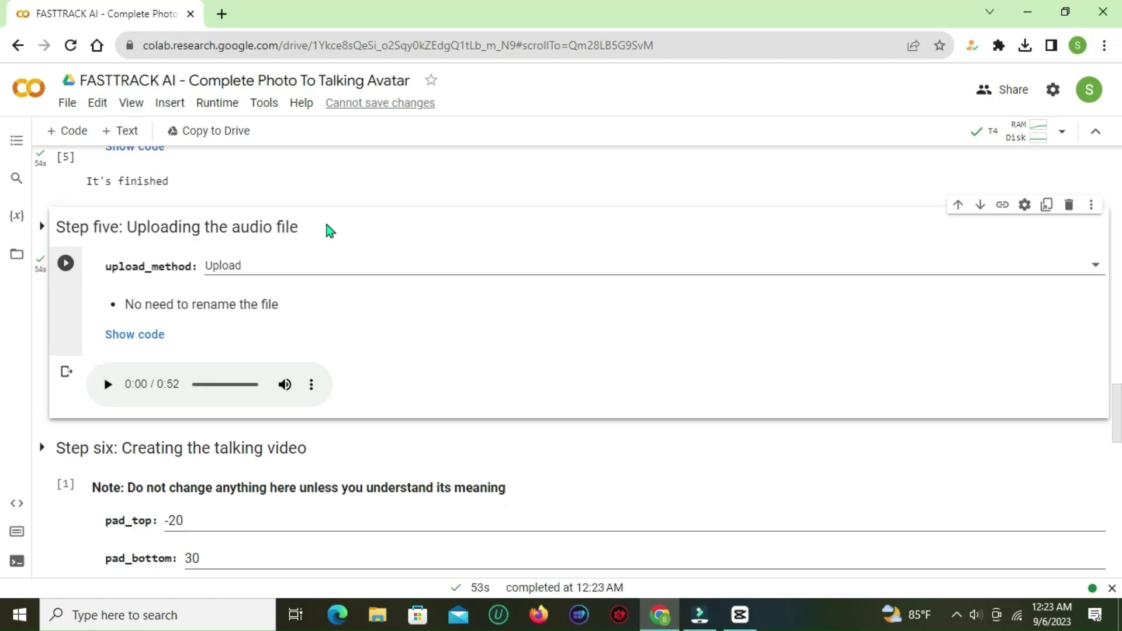
Set pad_bottom to 8 in "Step six: Creating the talking video" and run that cell
scroll(334, 225, "down", 1)
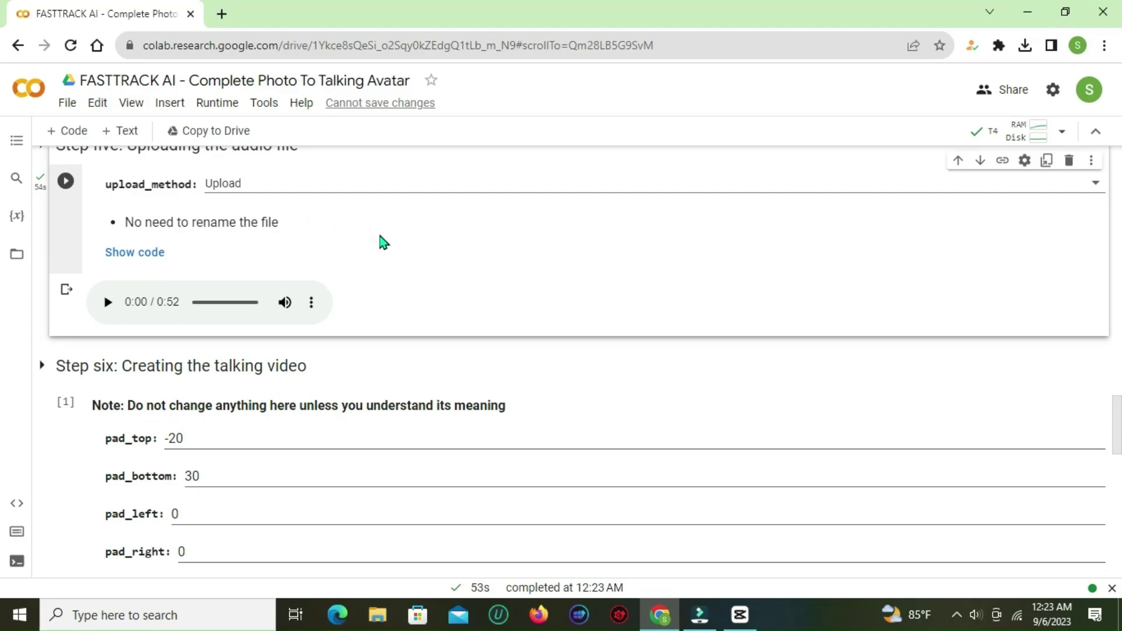
scroll(396, 231, "down", 2)
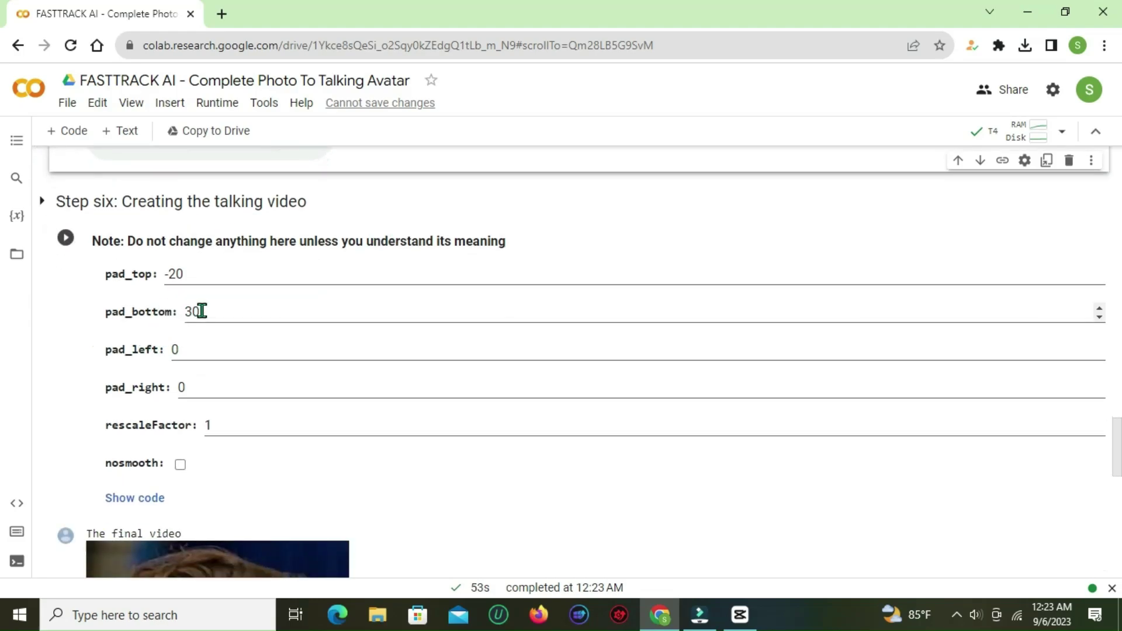
double_click(205, 309)
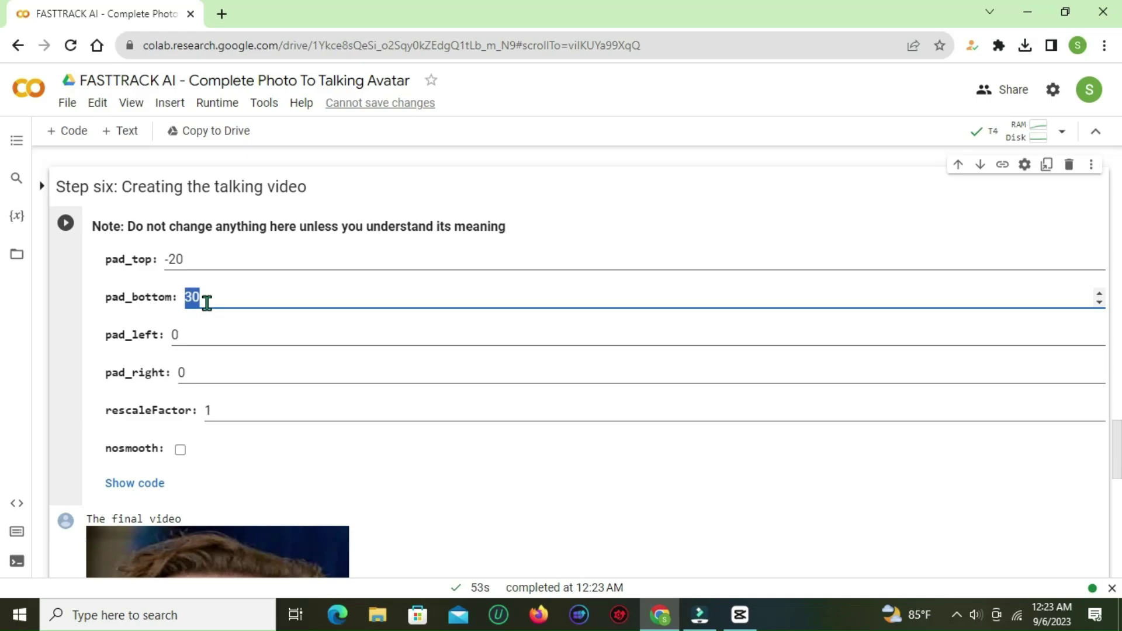
type("8")
left_click(65, 224)
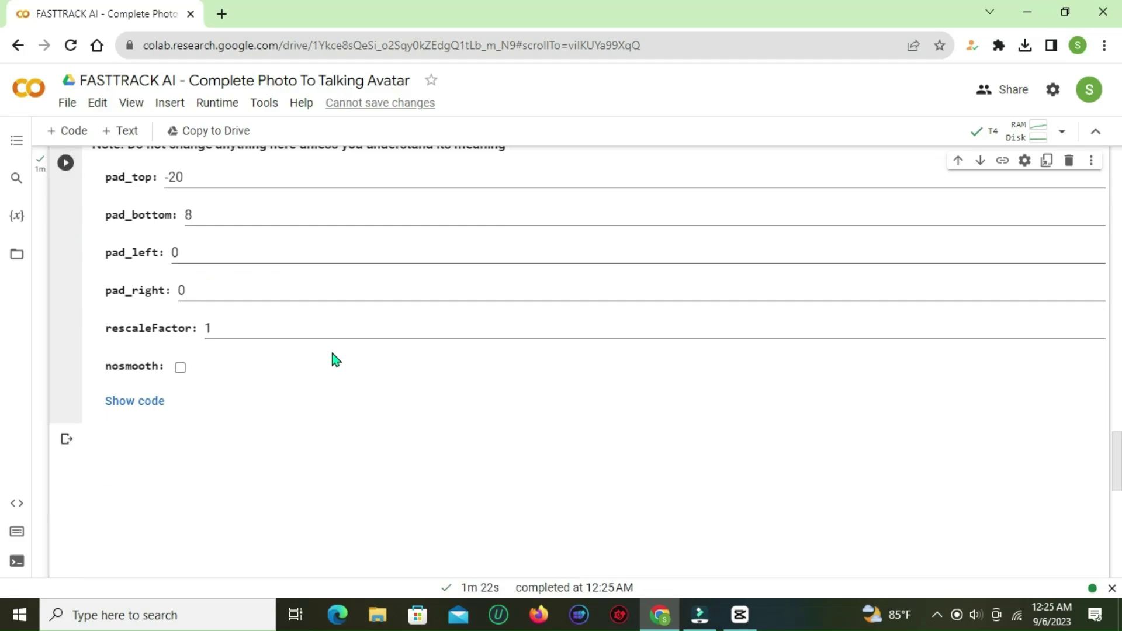
Preview the final talking monk video and run the "Step seven: Downloading the video" cell to download it as result_voice.mp4
scroll(327, 354, "down", 3)
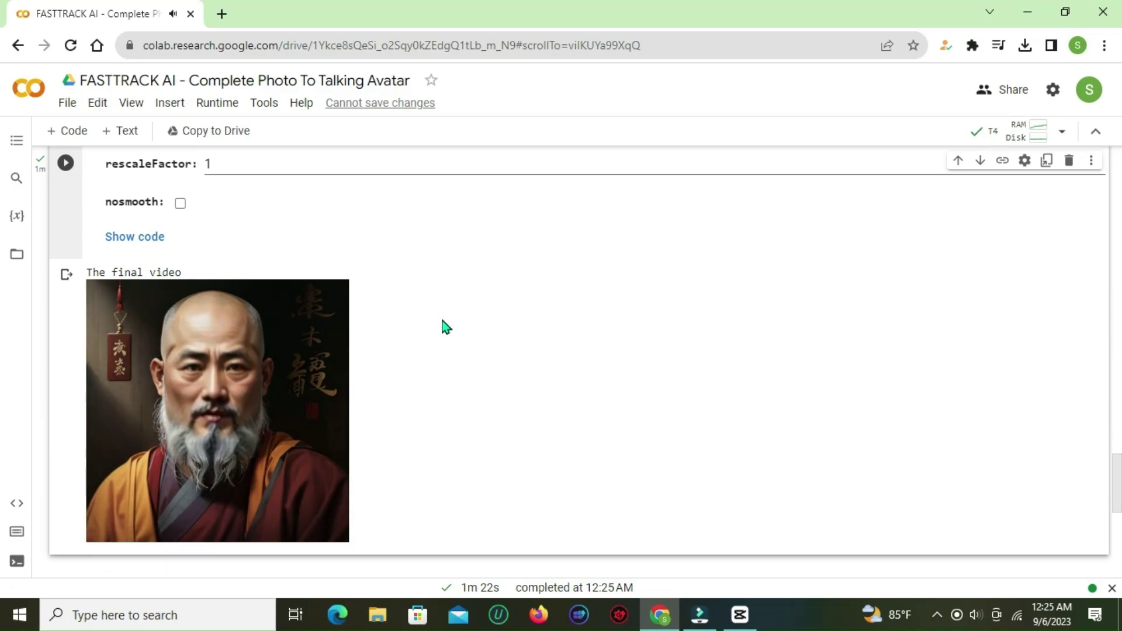
scroll(455, 306, "down", 2)
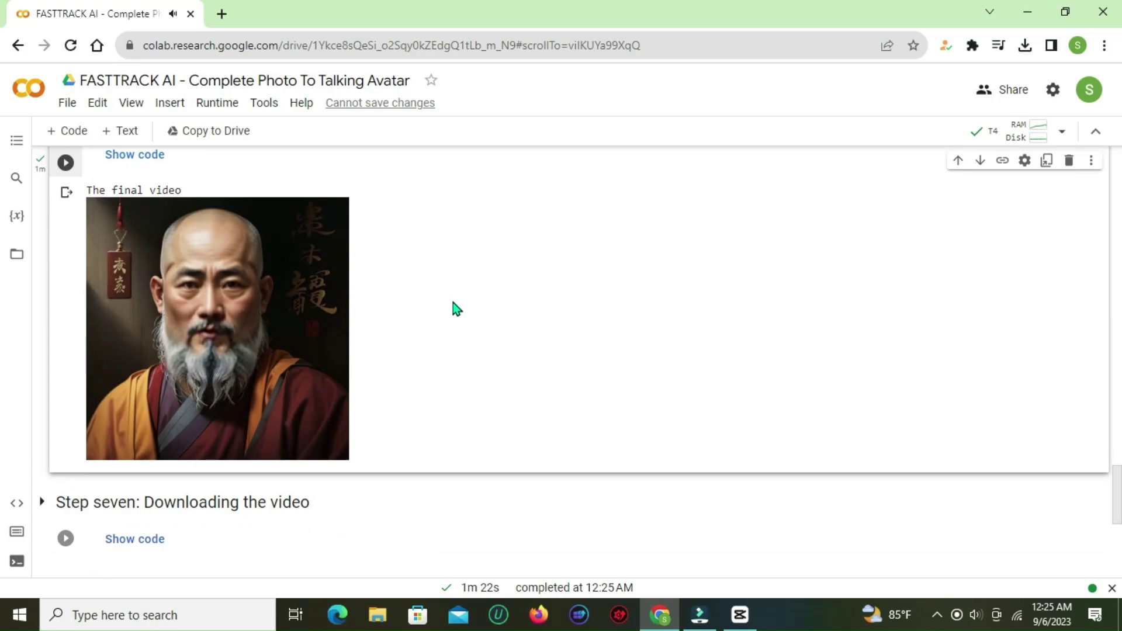
mouse_move(237, 344)
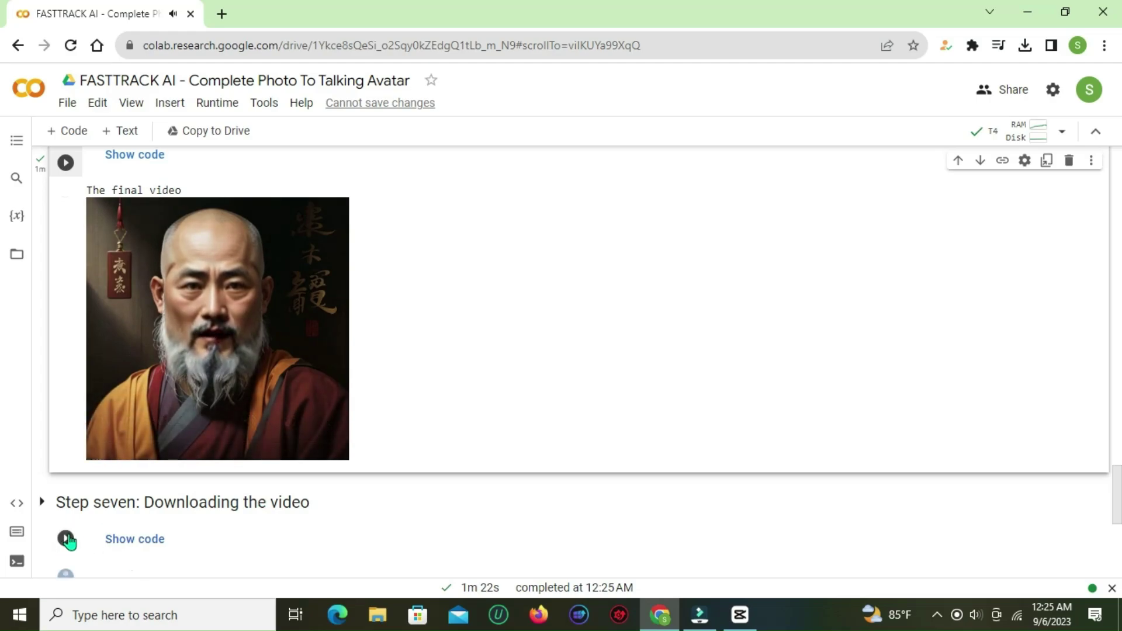
scroll(67, 542, "down", 2)
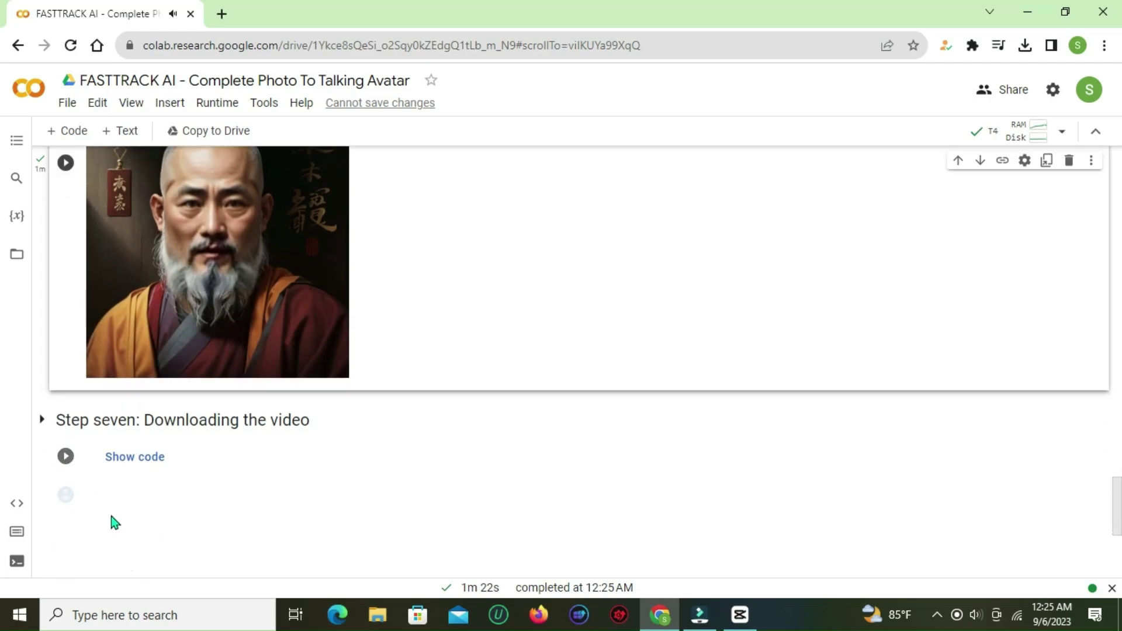
left_click(66, 458)
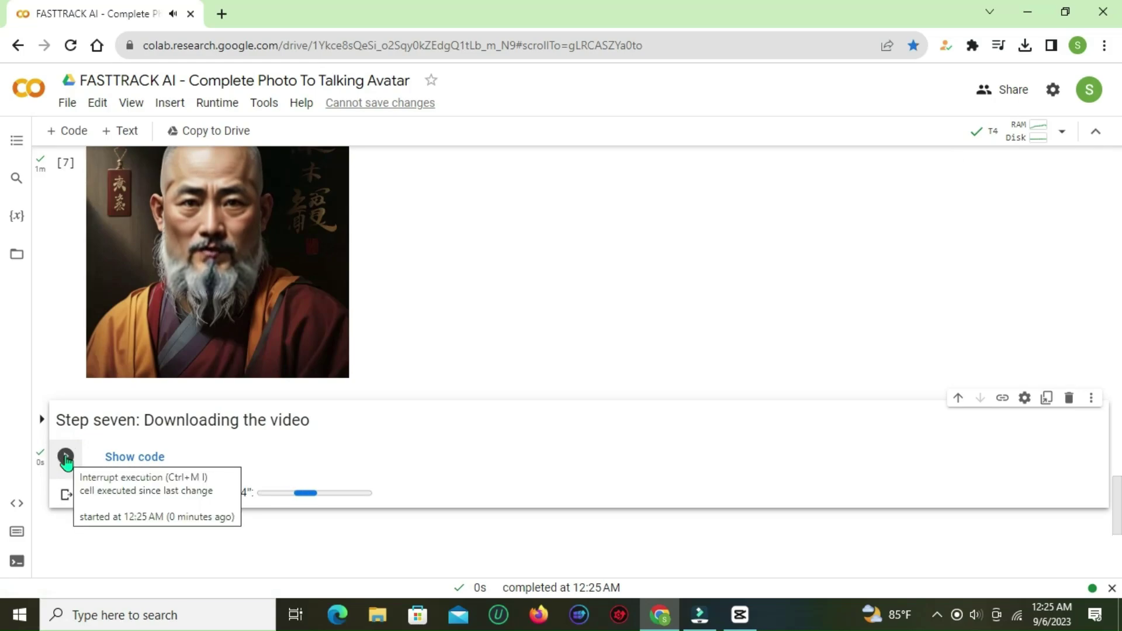
scroll(393, 453, "up", 1)
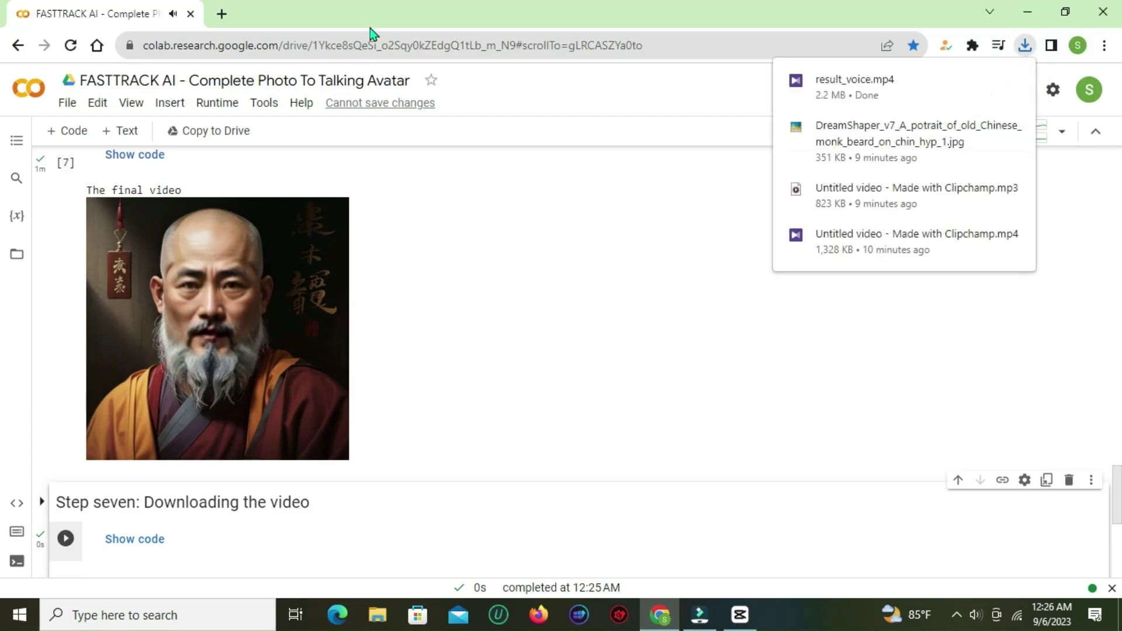
left_click(556, 213)
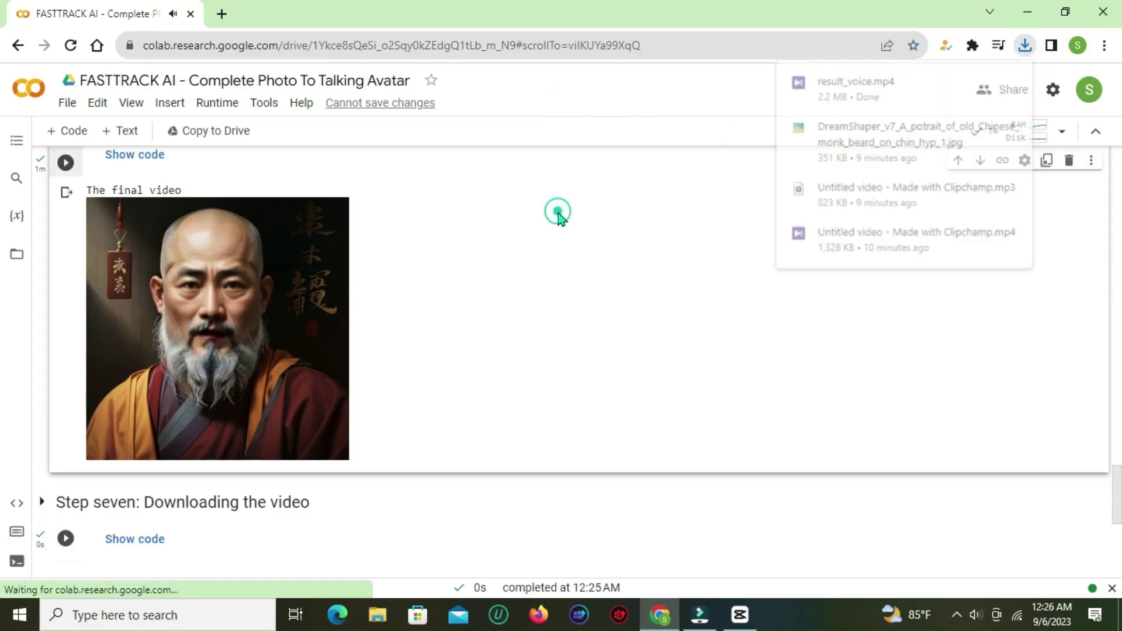
scroll(427, 291, "up", 15)
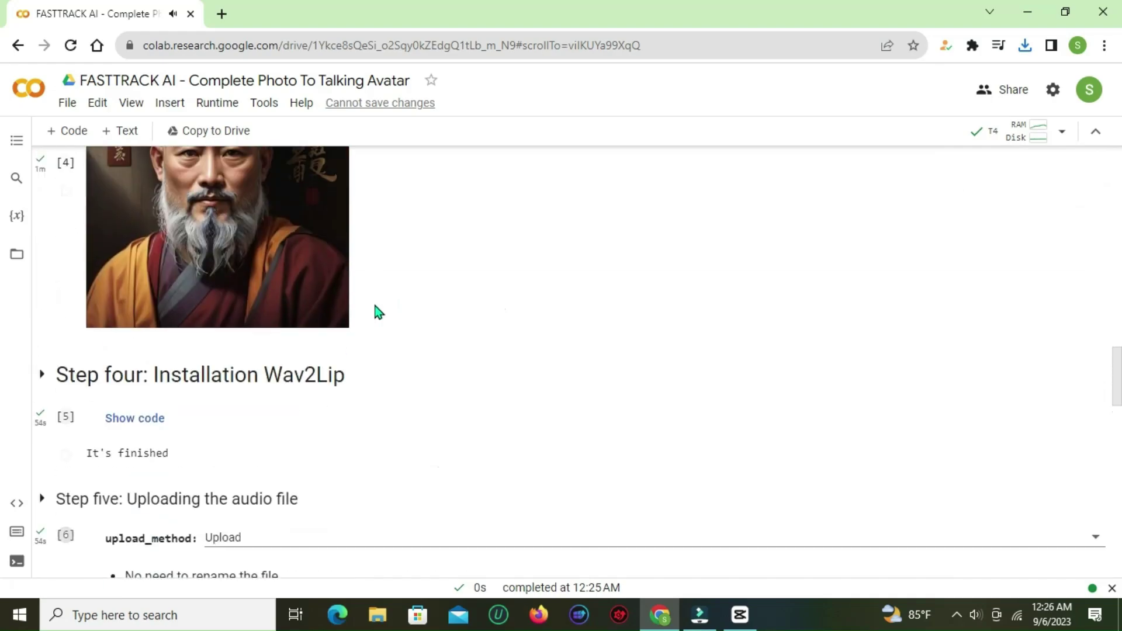
scroll(362, 313, "up", 15)
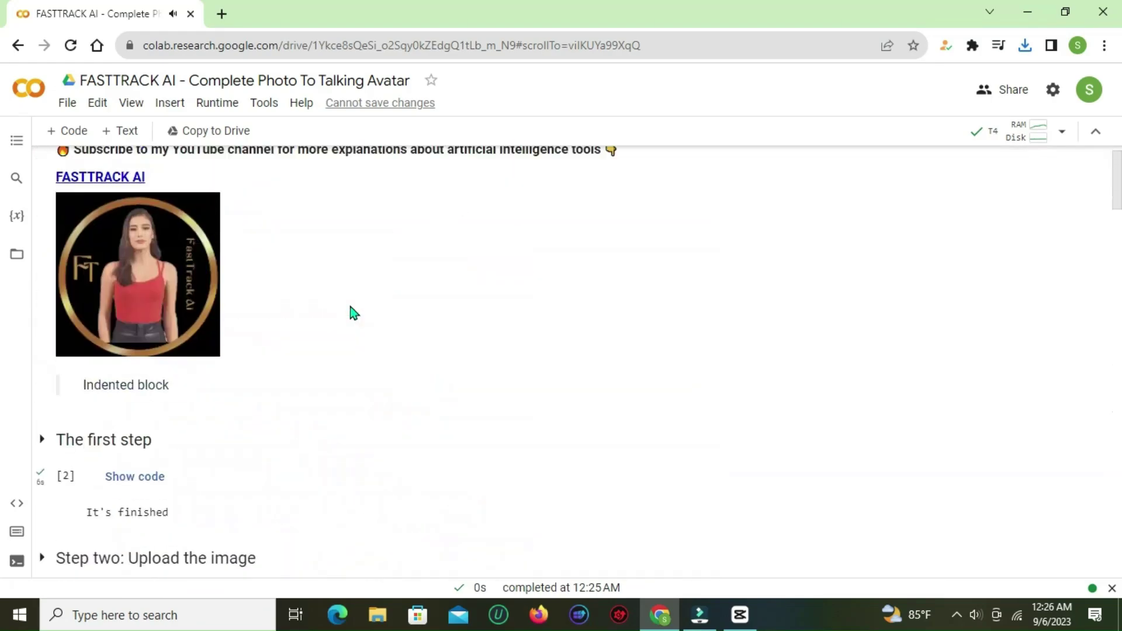
scroll(350, 307, "down", 4)
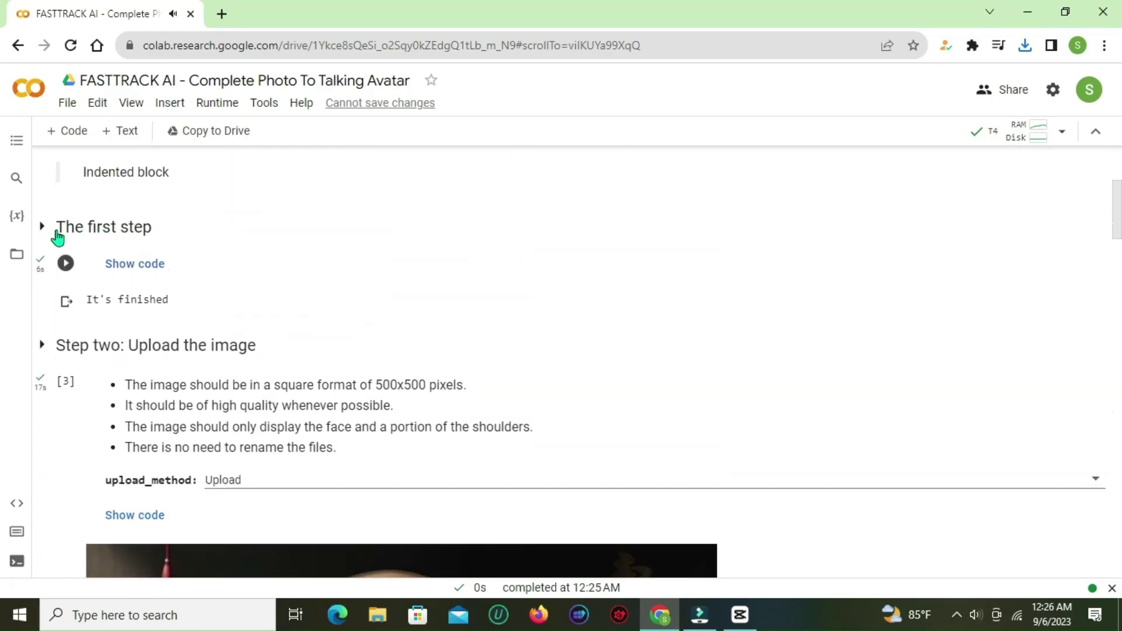
Review the 500x500 pixel square format and high-quality image requirements in the "Step two: Upload the image" cell
scroll(175, 216, "down", 3)
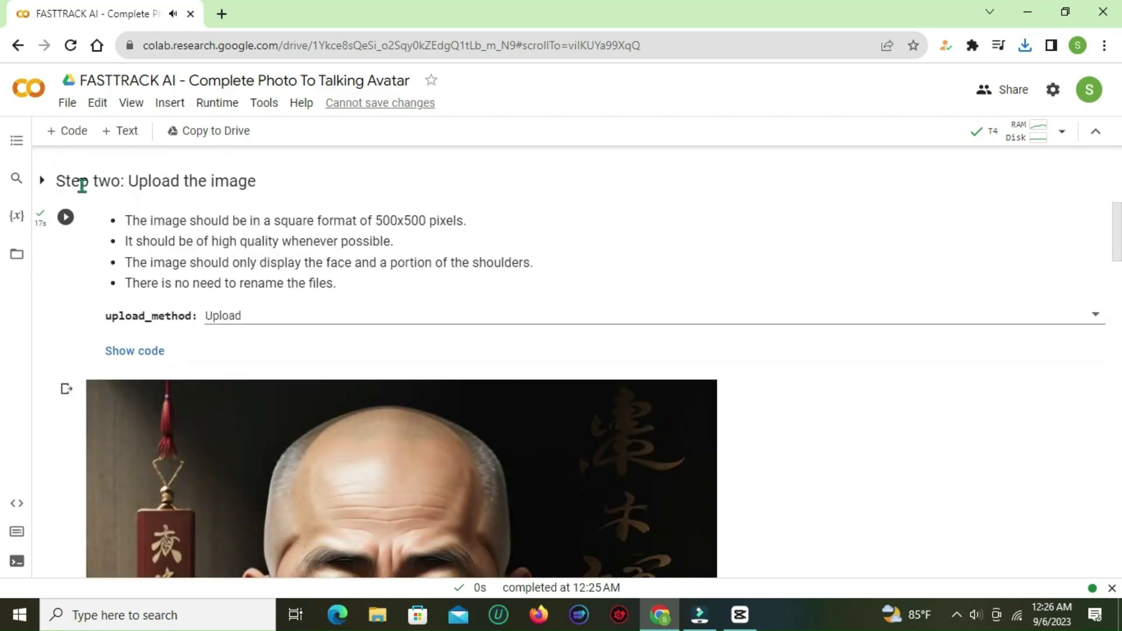
left_click_drag(130, 184, 228, 184)
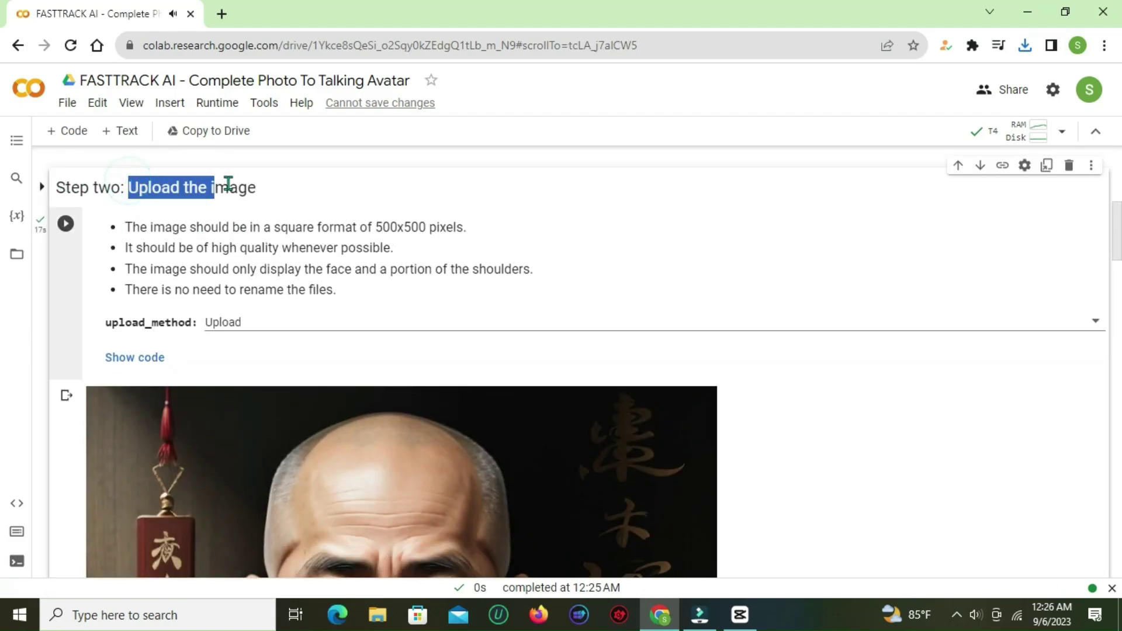
left_click(290, 187)
left_click_drag(126, 228, 469, 232)
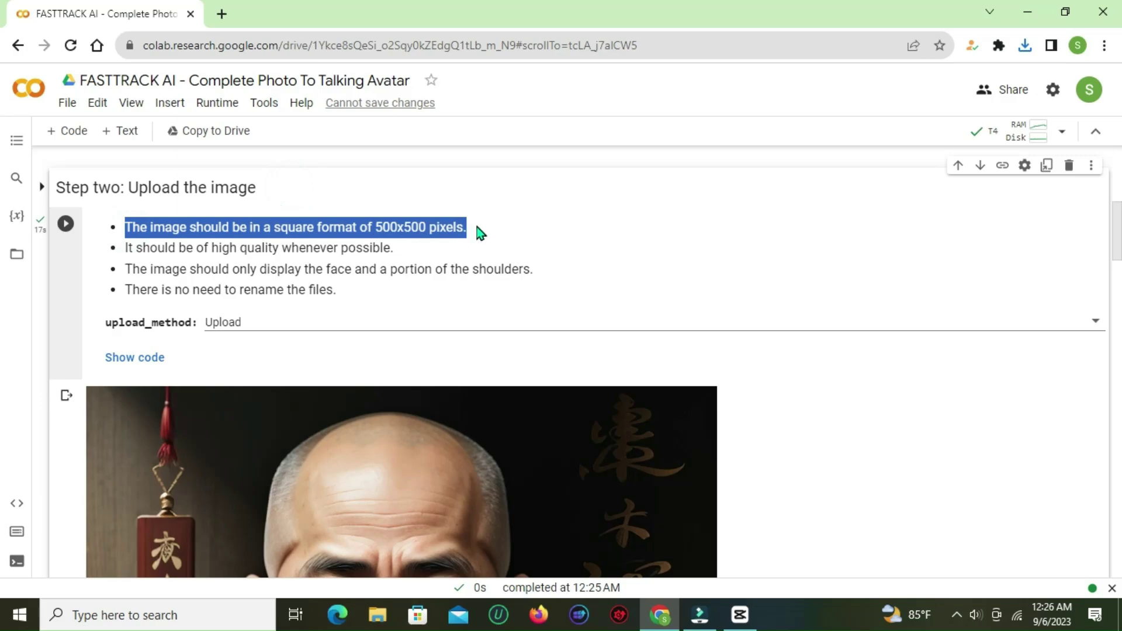
left_click(375, 227)
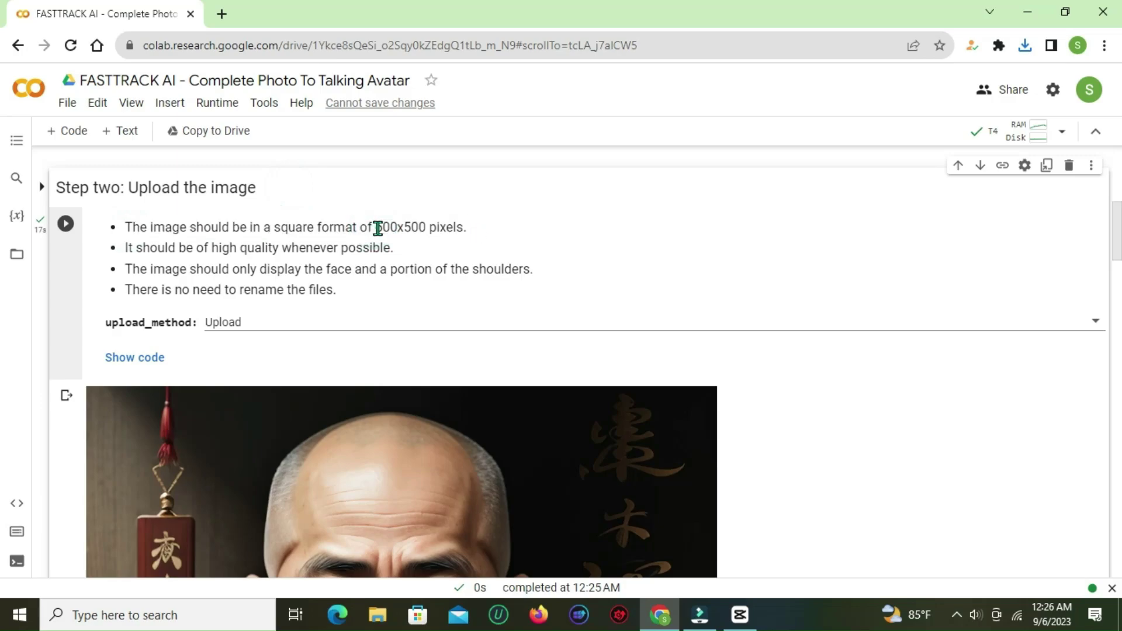
left_click_drag(375, 227, 429, 228)
left_click(476, 229)
left_click_drag(126, 248, 406, 253)
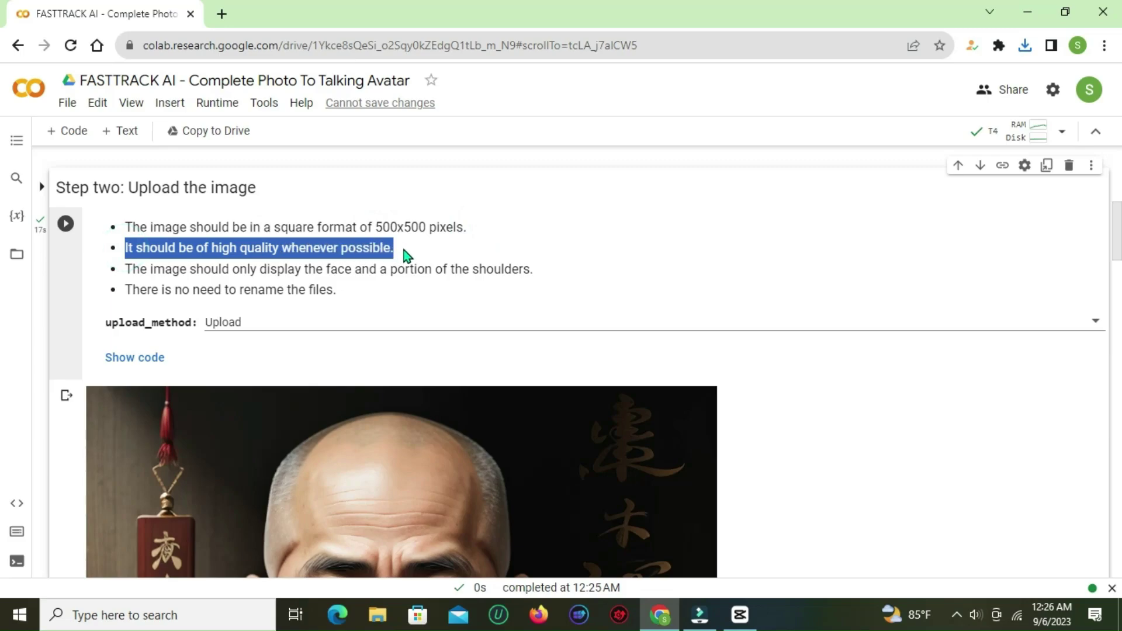
left_click(416, 247)
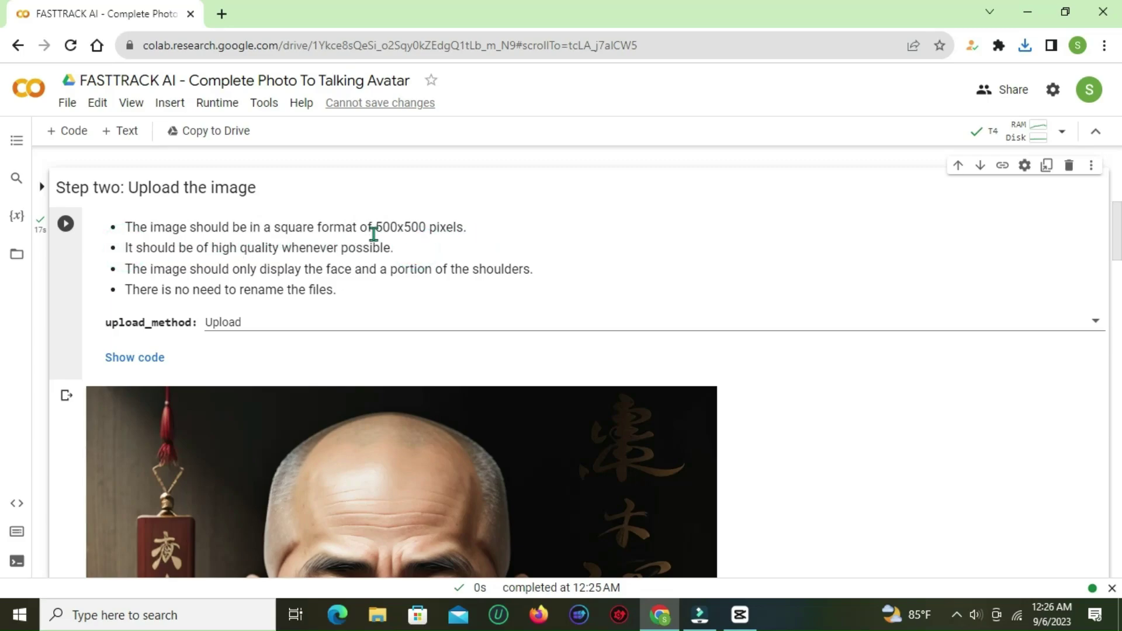
left_click_drag(376, 226, 430, 227)
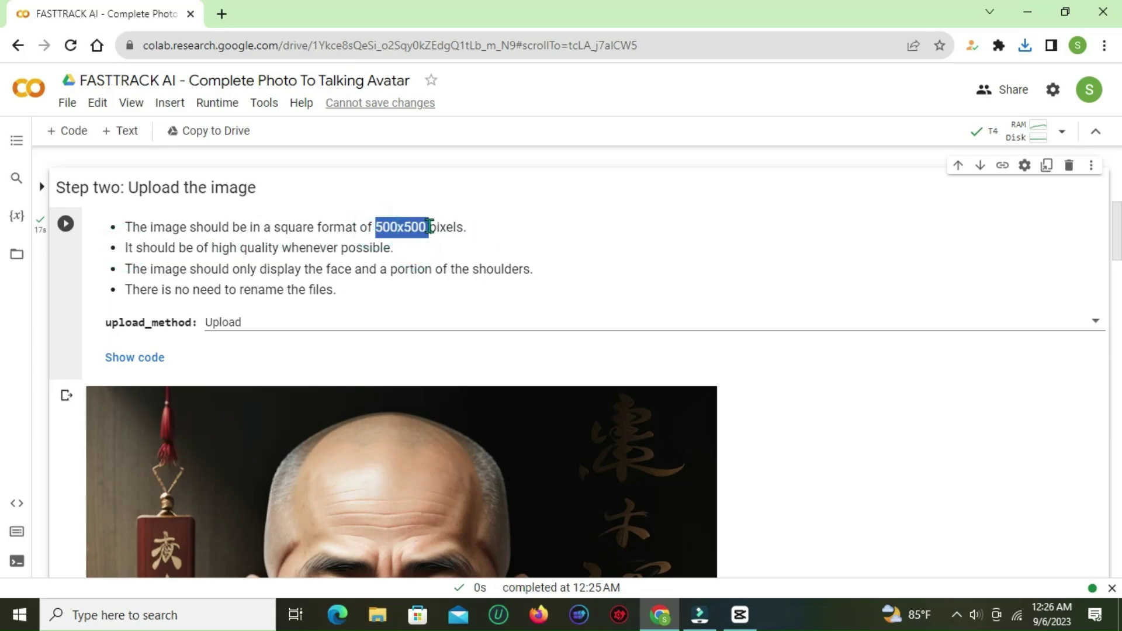
left_click(533, 229)
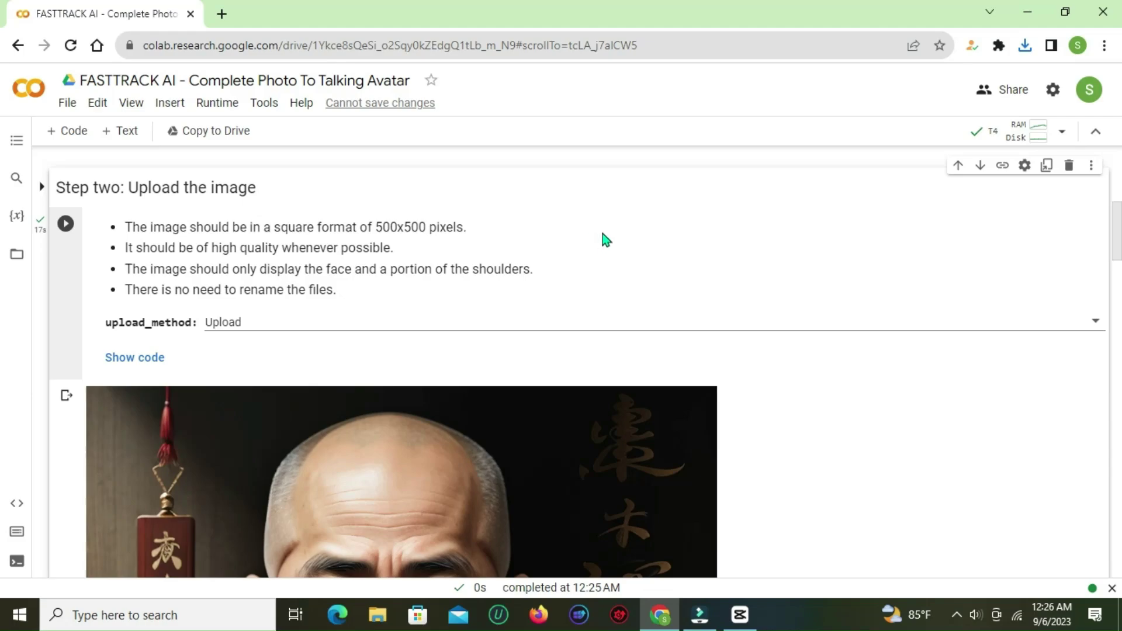
scroll(643, 228, "down", 10)
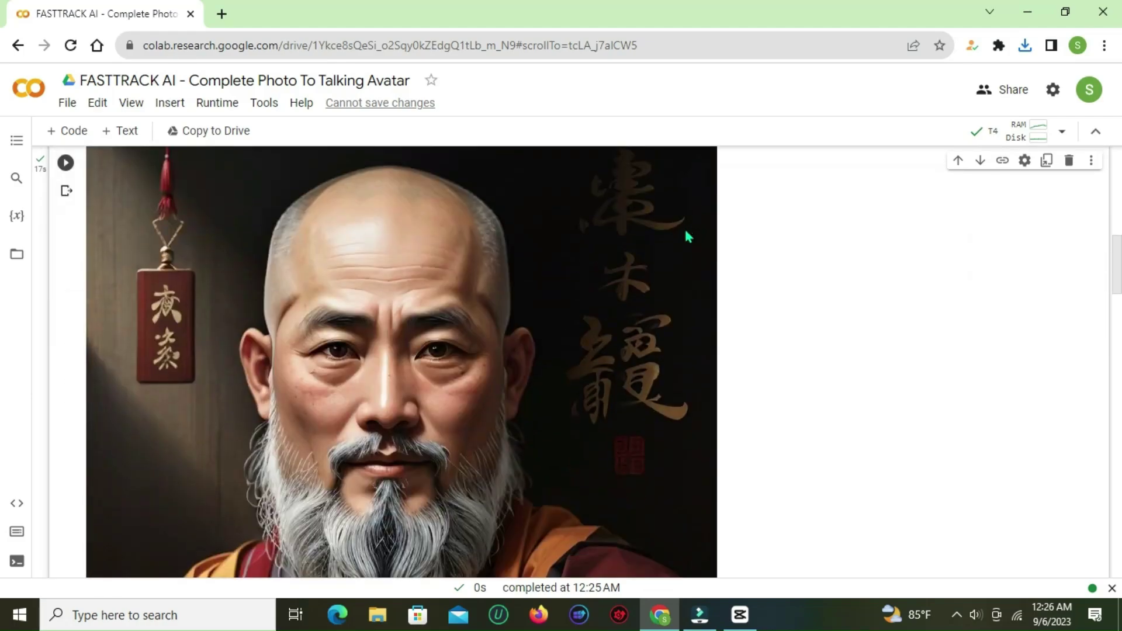
scroll(403, 310, "down", 15)
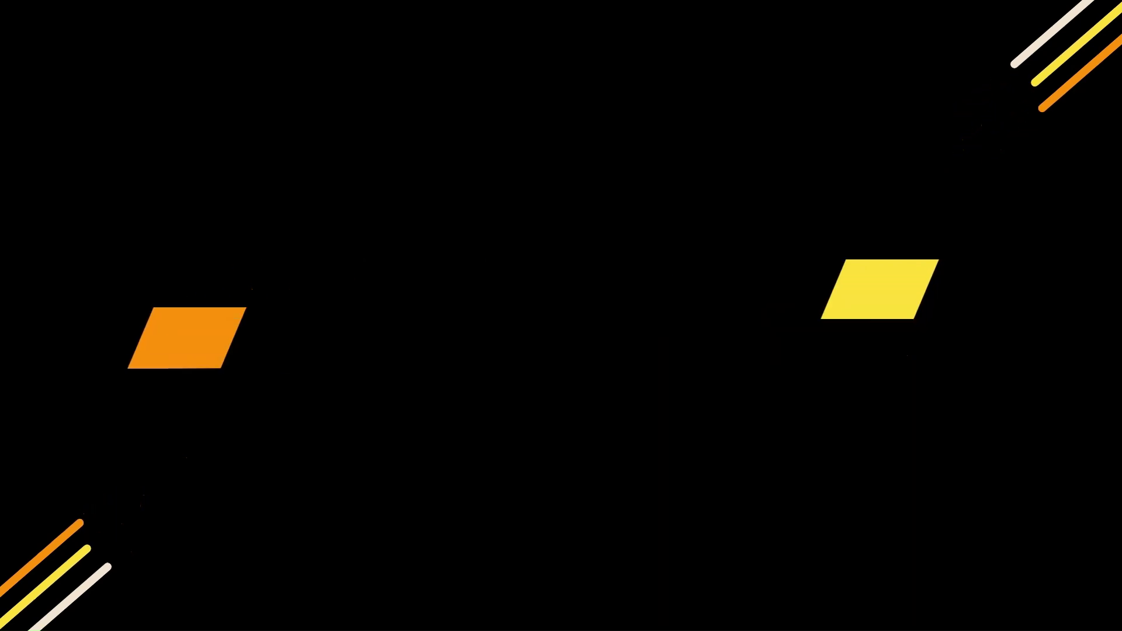
Switch to CapCut, import result_voice.mp4 onto the start of the timeline and play its opening seconds
left_click(155, 117)
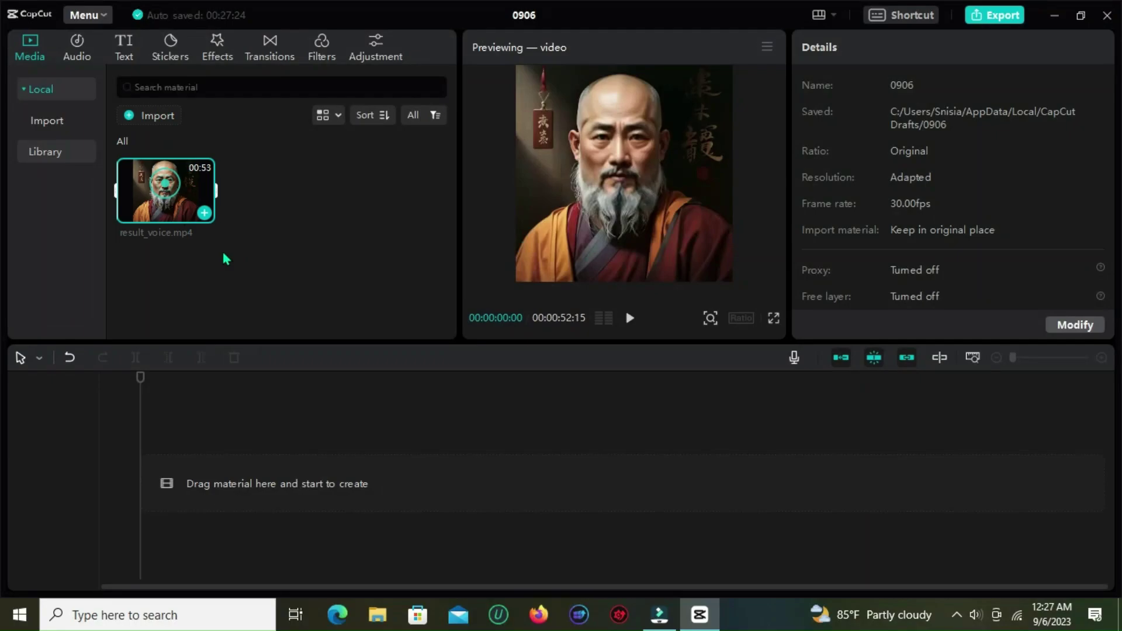
left_click_drag(170, 193, 148, 487)
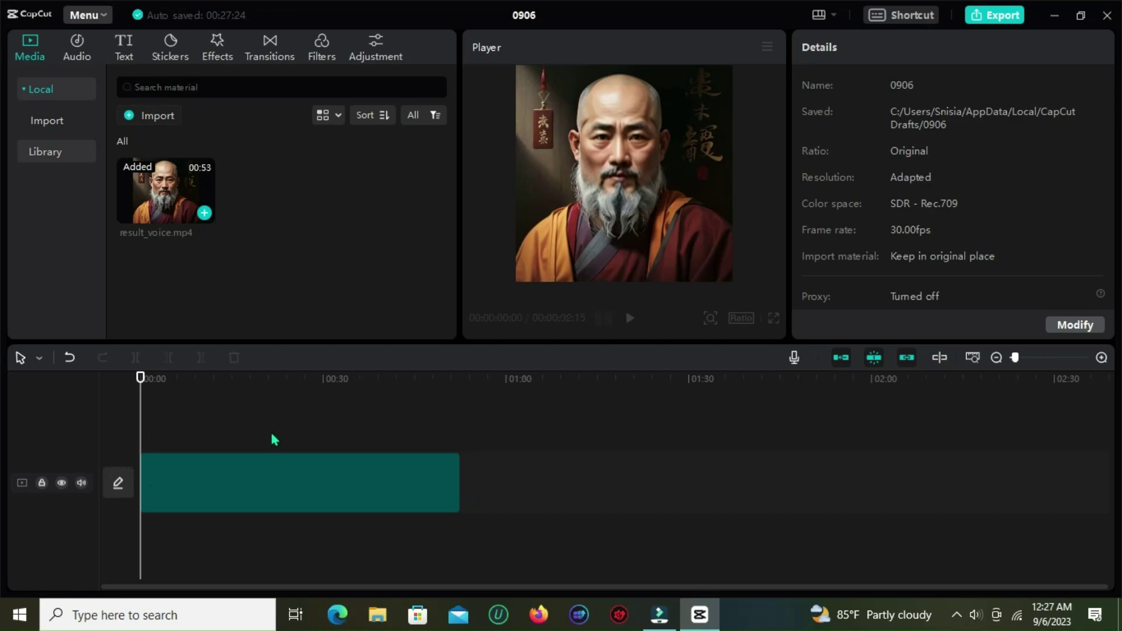
left_click(447, 416)
left_click_drag(447, 381, 135, 421)
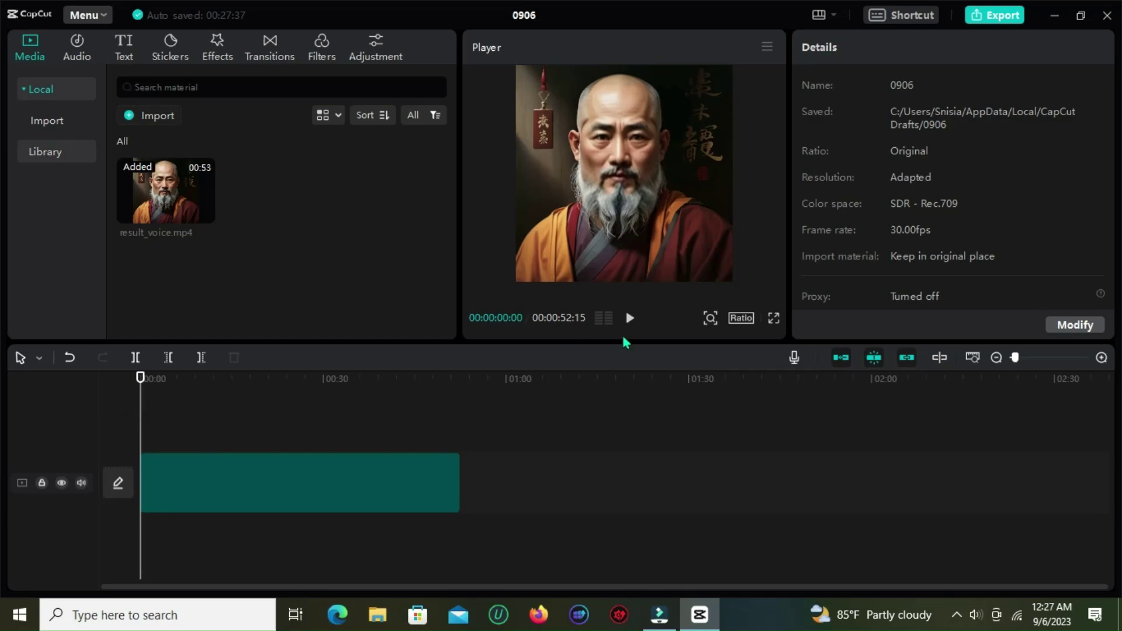
left_click(631, 318)
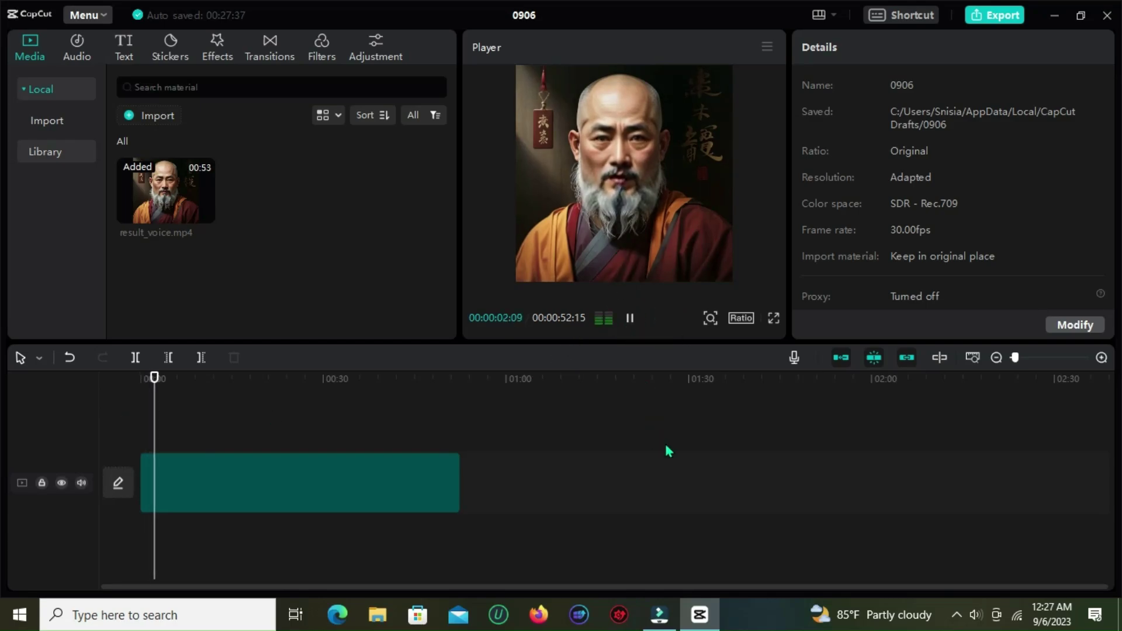
left_click(631, 318)
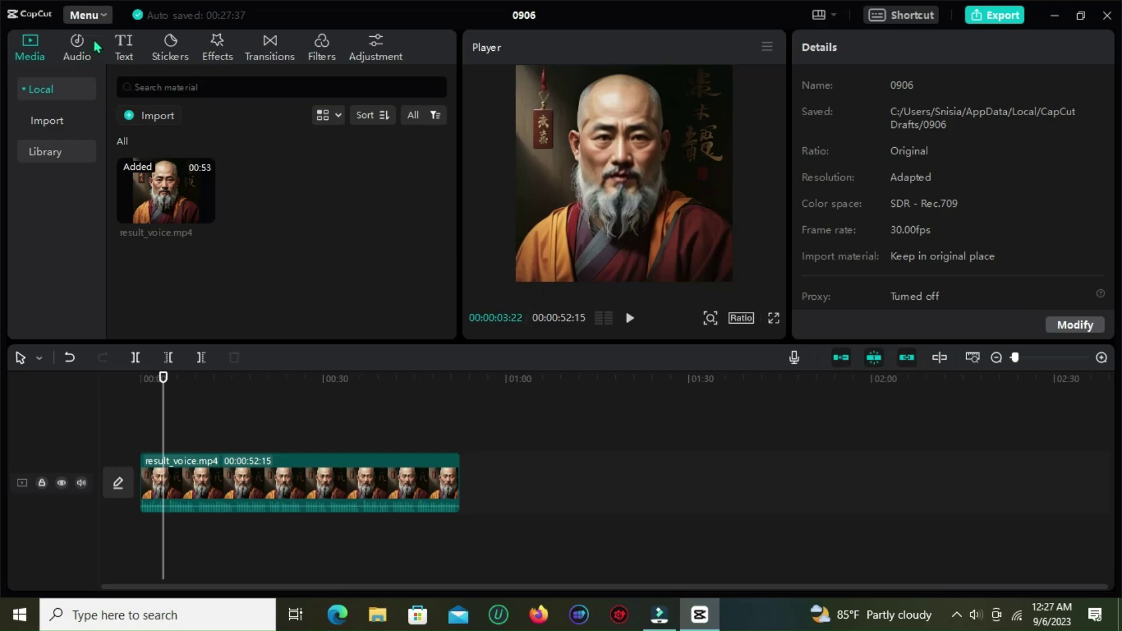
Generate English auto captions for the result_voice.mp4 clip on the timeline
left_click(124, 46)
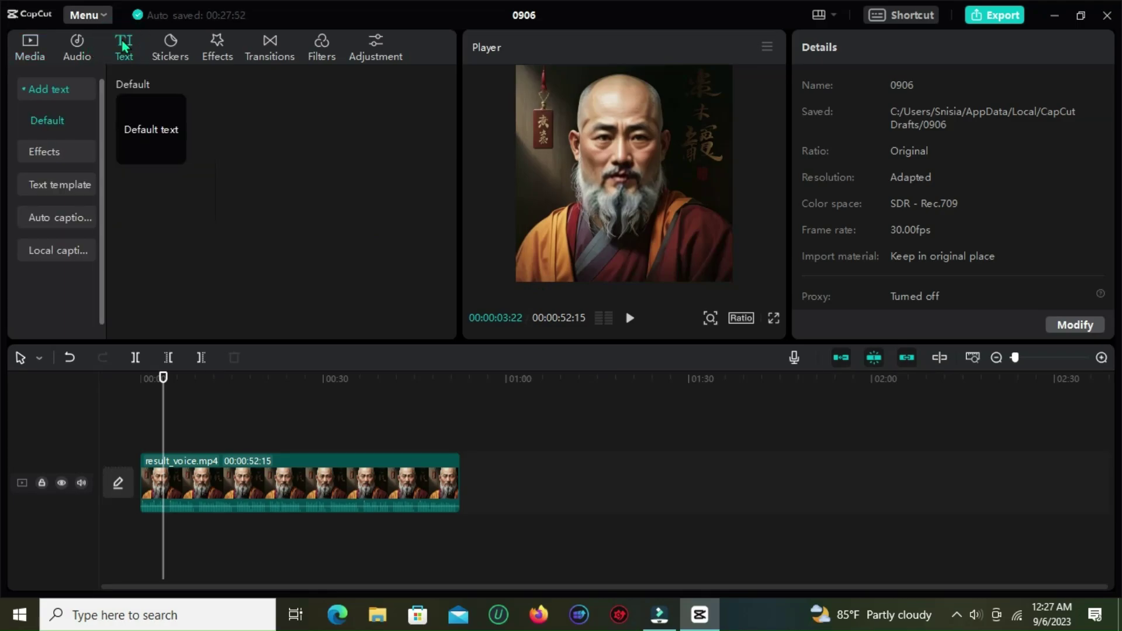
left_click(63, 221)
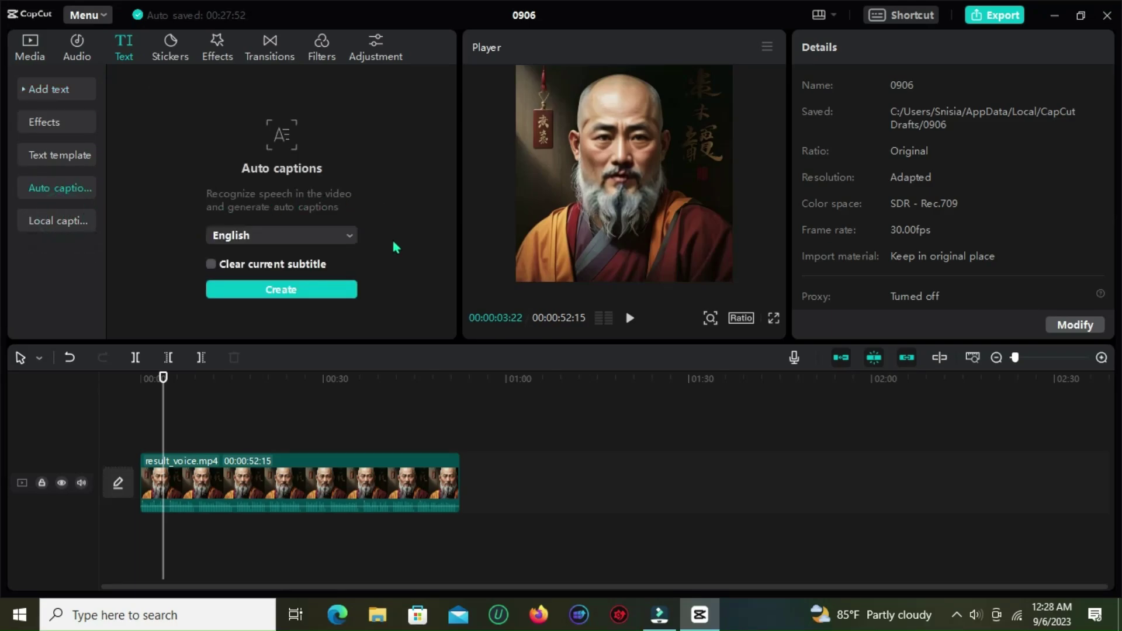
left_click(281, 290)
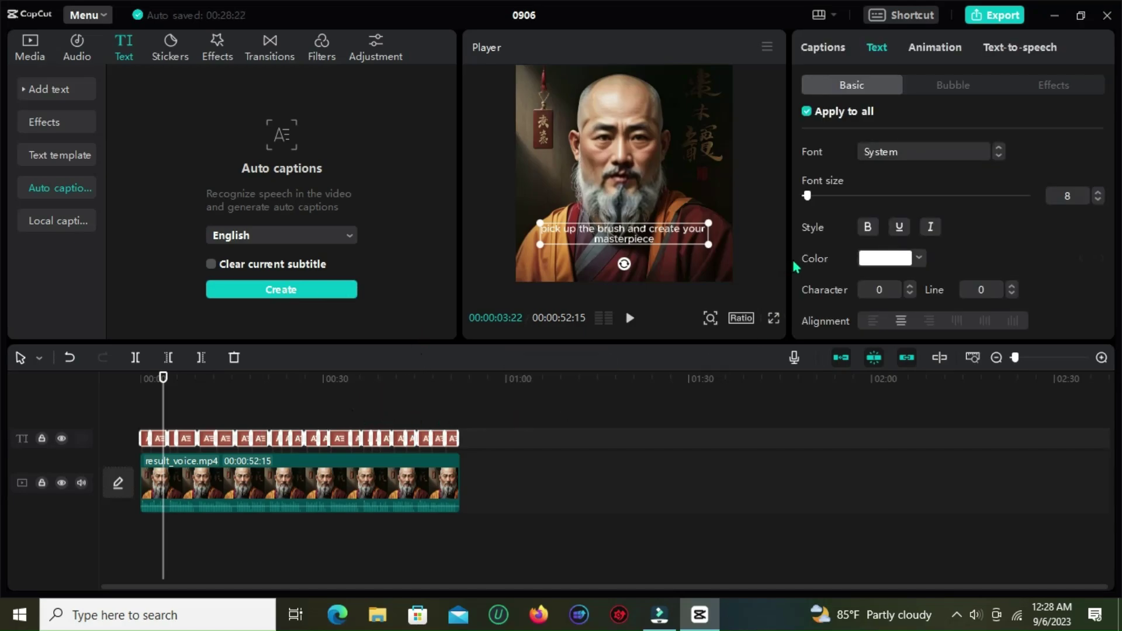
Set the font of all captions to the zacbelX preset
left_click(1000, 155)
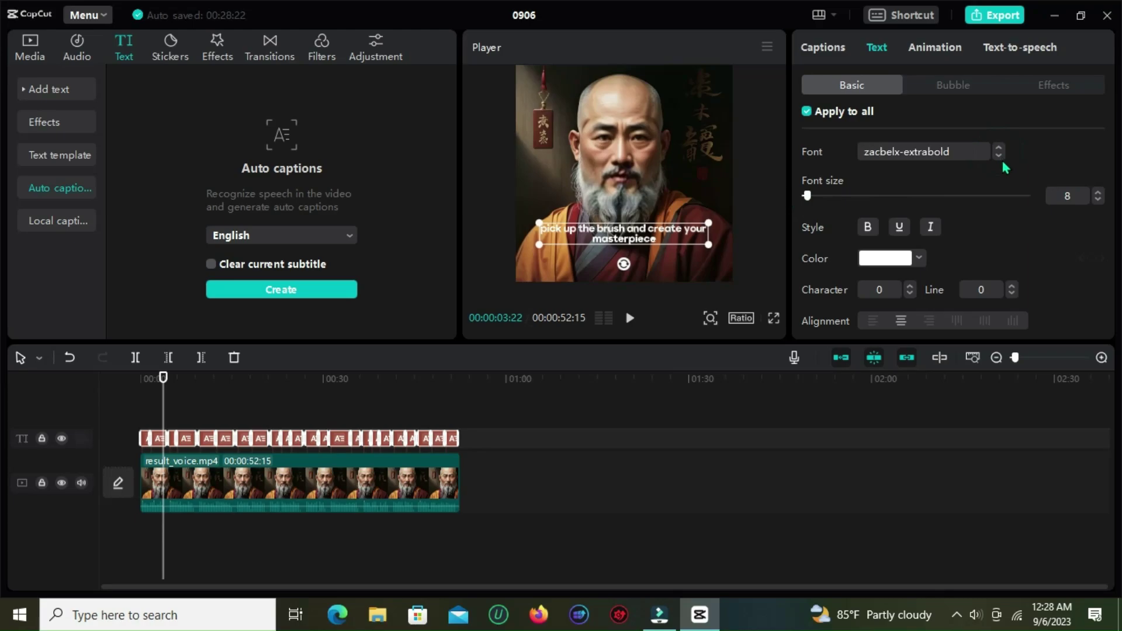
left_click(920, 154)
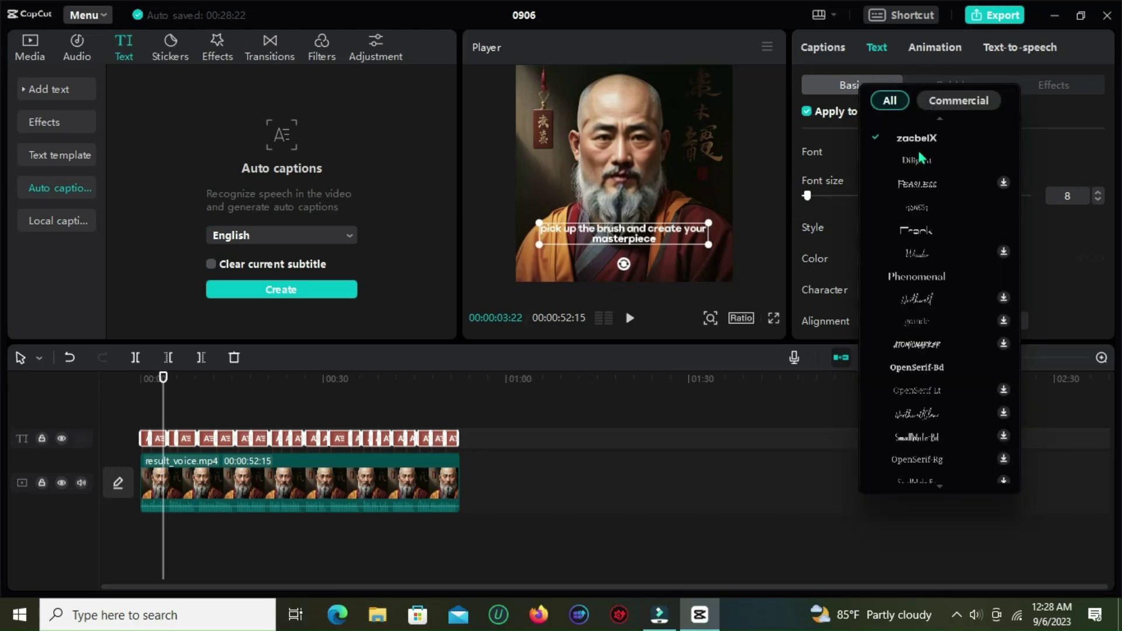
scroll(965, 257, "up", 3)
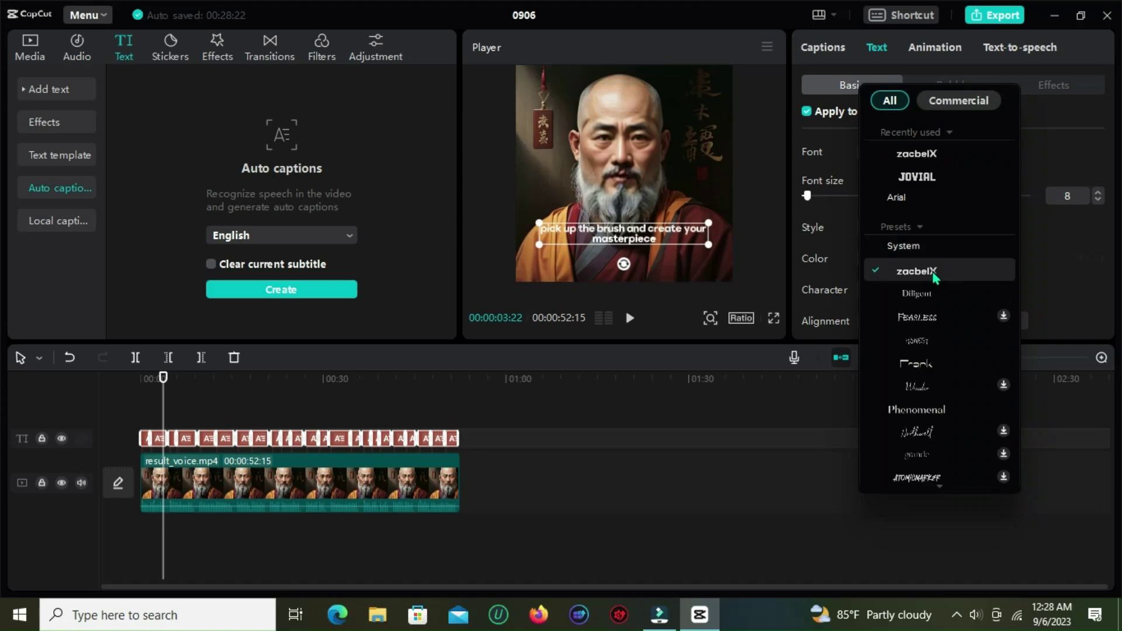
left_click(935, 272)
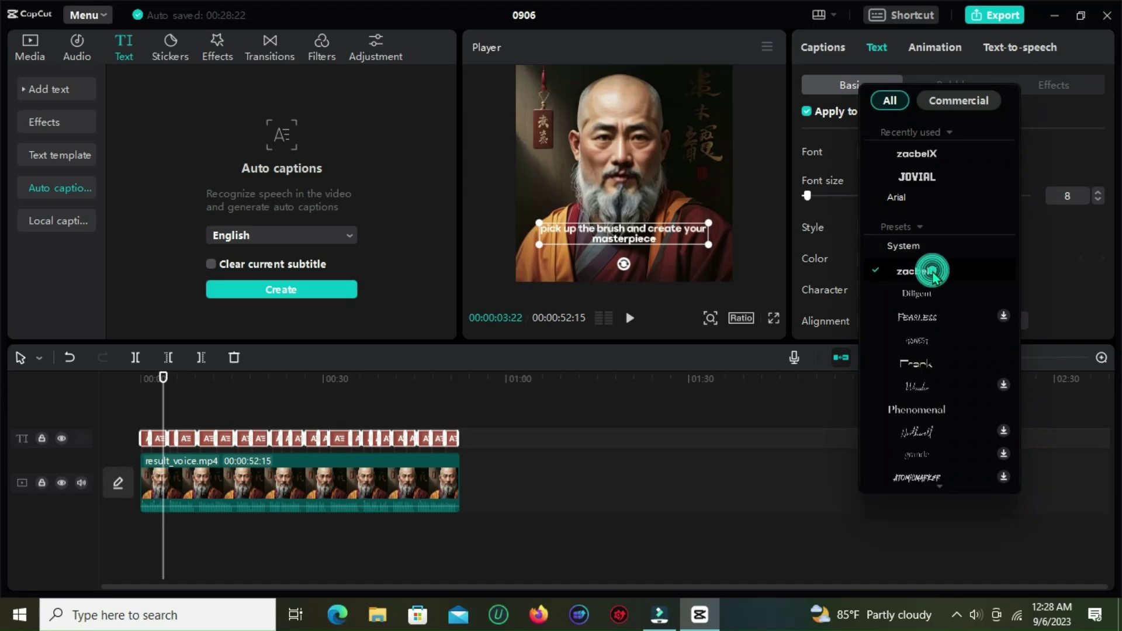
Increase the font size of all captions to 16
mouse_move(809, 201)
left_mouse_down()
mouse_move(822, 201)
mouse_move(813, 203)
left_mouse_up()
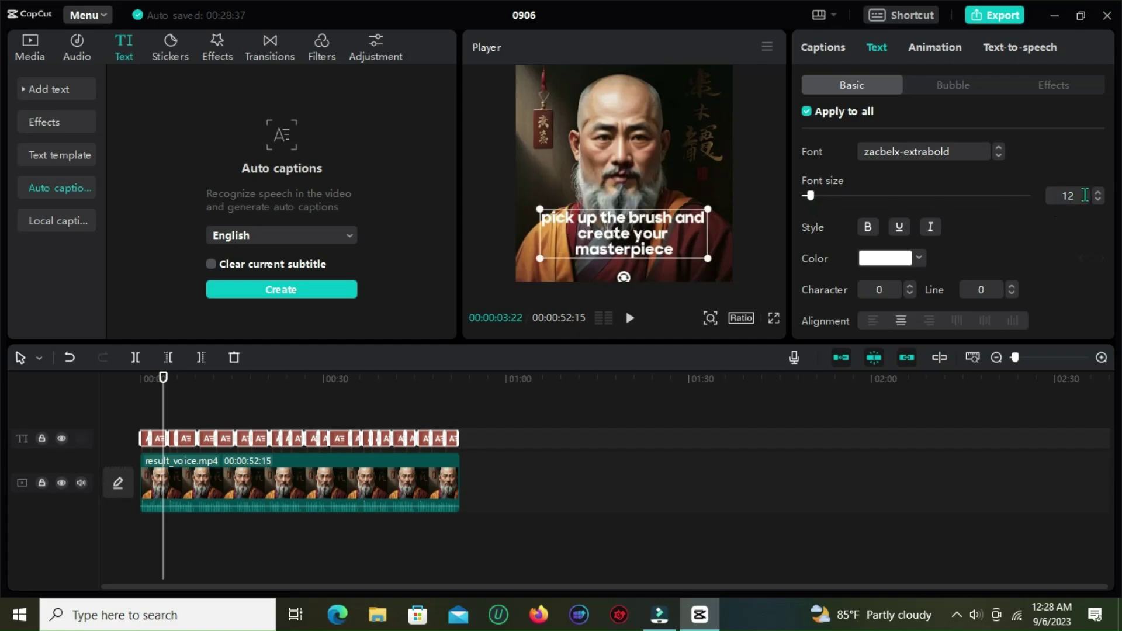
left_click(1099, 193)
left_click(1099, 194)
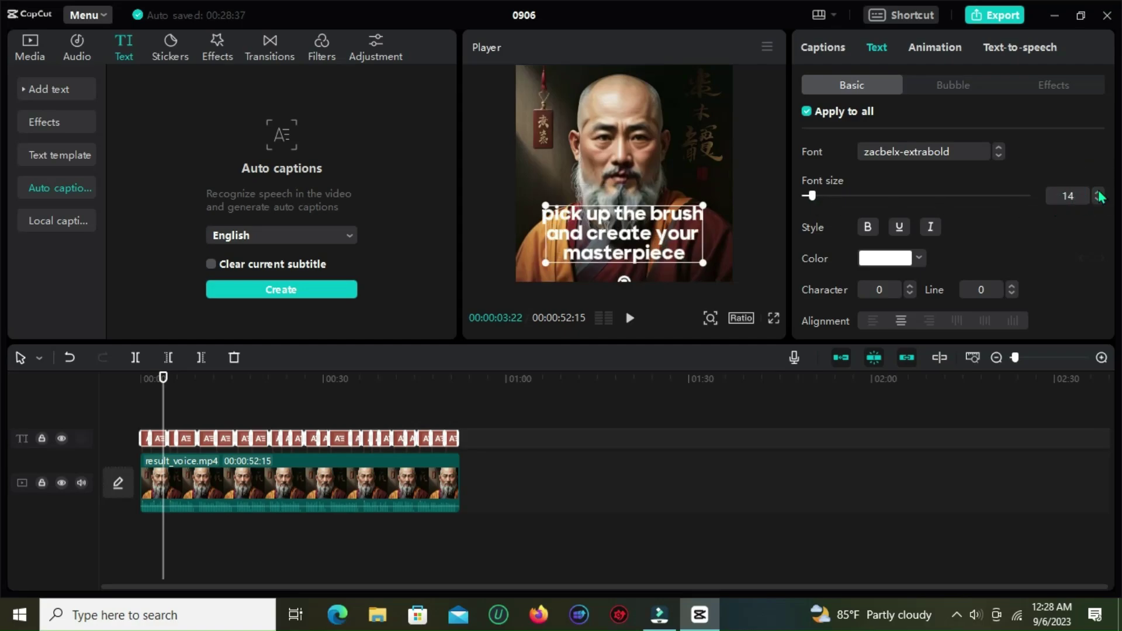
left_click(1099, 193)
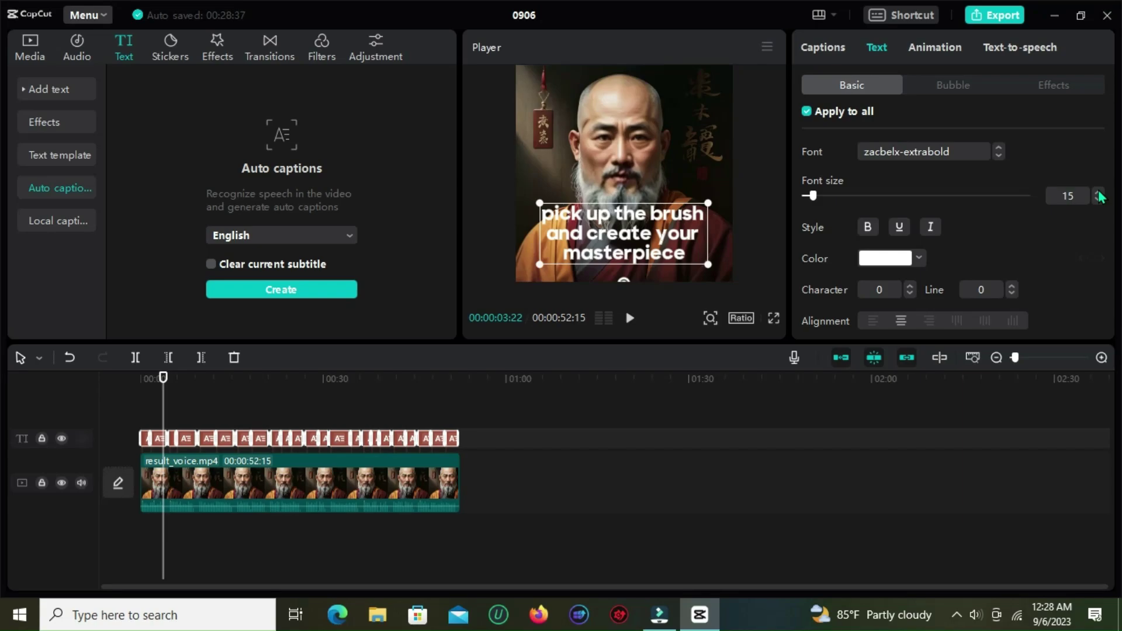
left_click(1099, 193)
left_click(1099, 193)
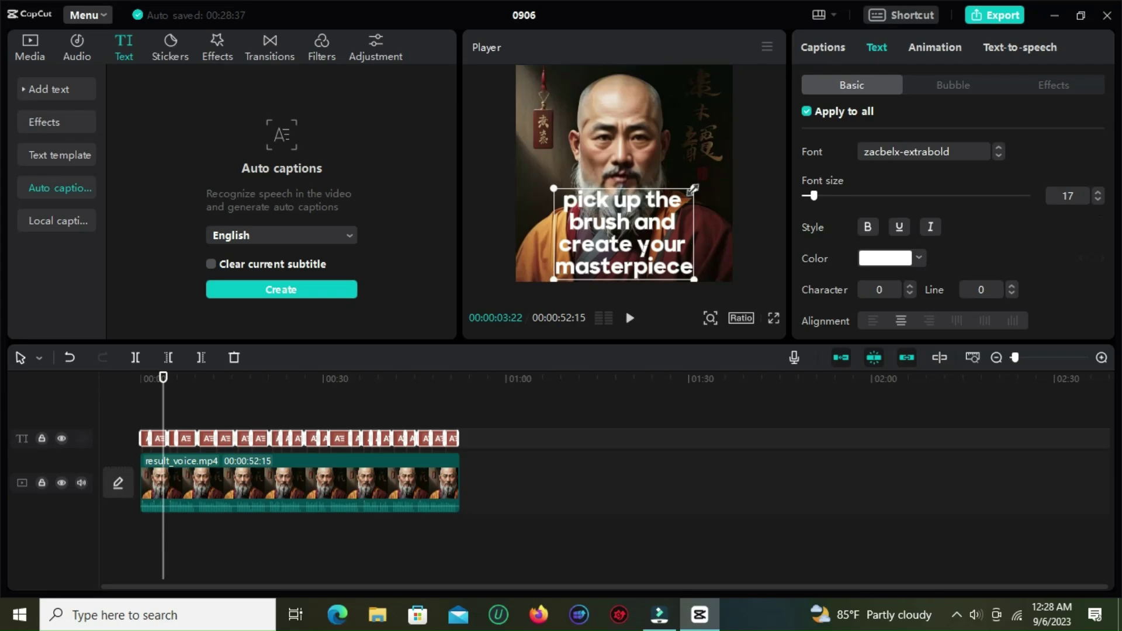
left_click(1099, 200)
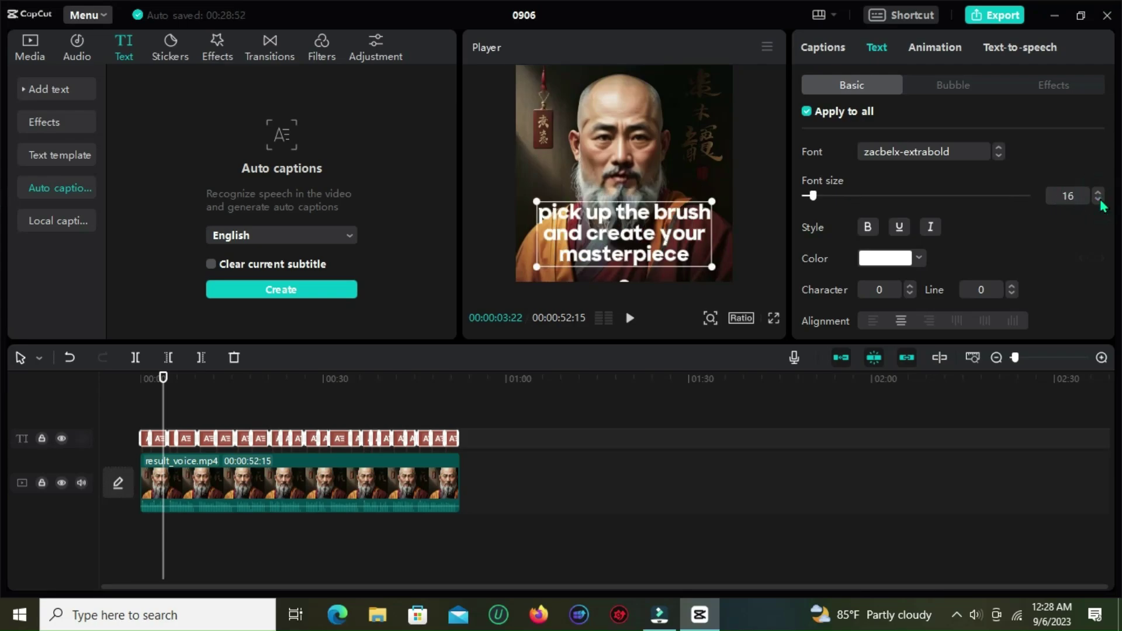
left_click(1099, 200)
left_click(1099, 194)
Apply the yellow preset style with black outline to all captions and play the video to check them
scroll(976, 259, "down", 6)
scroll(959, 252, "up", 3)
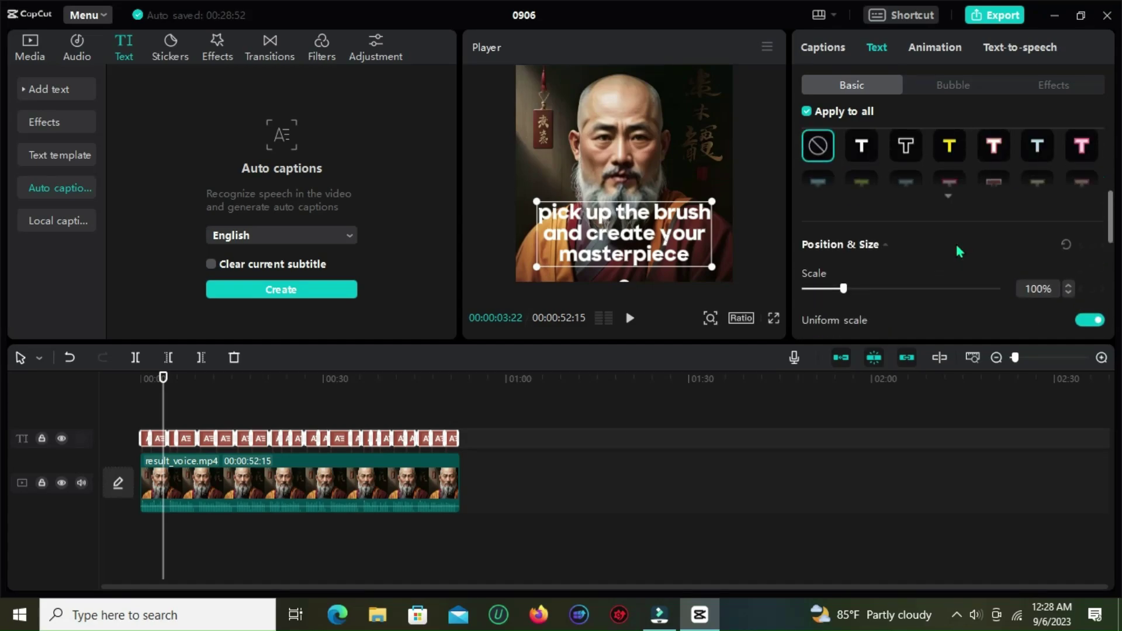
scroll(959, 251, "up", 3)
scroll(965, 281, "down", 1)
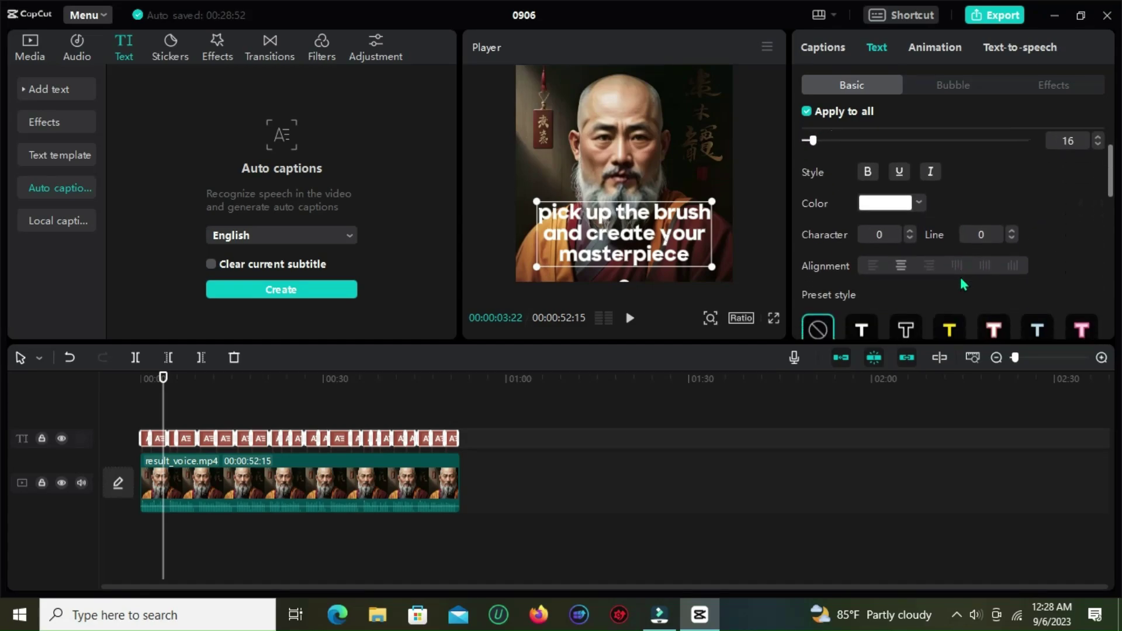
left_click(1039, 326)
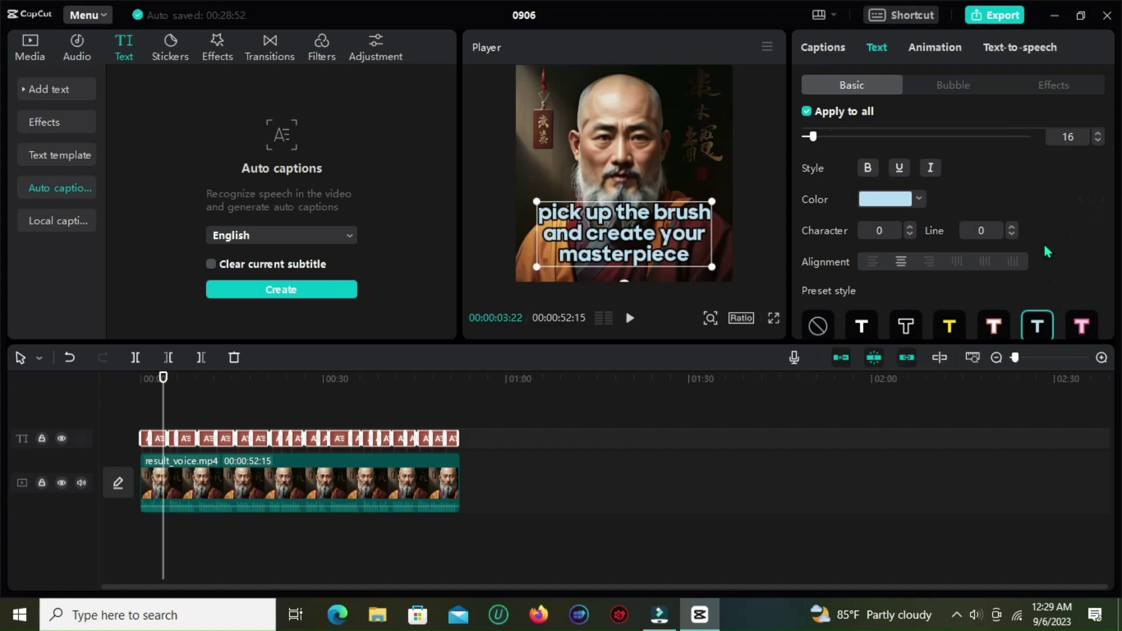
scroll(1039, 249, "down", 2)
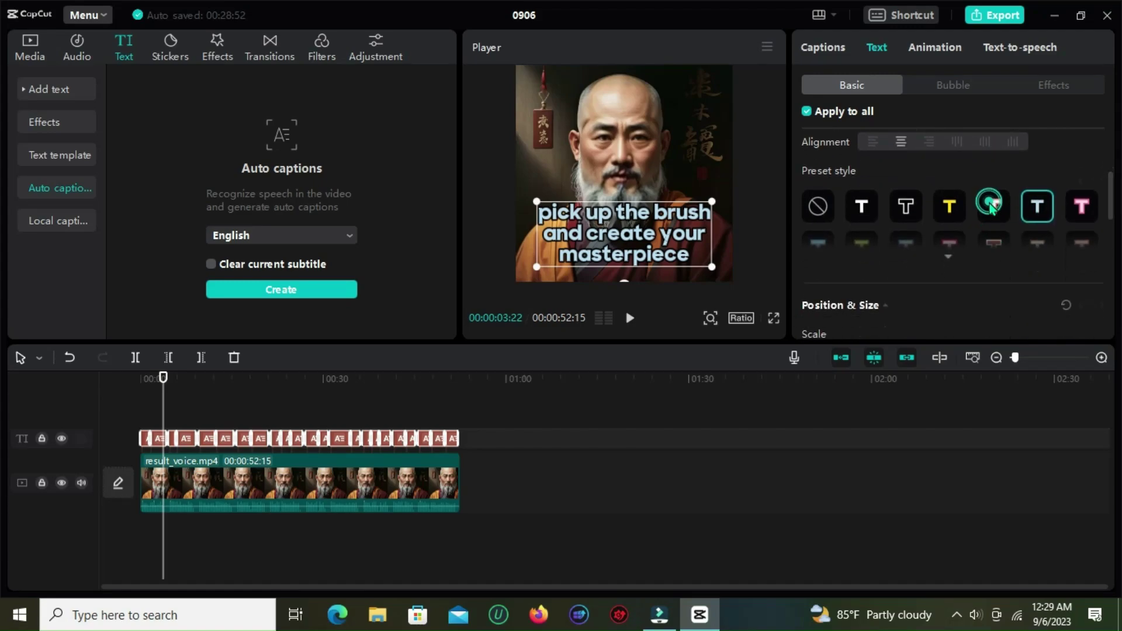
left_click(994, 210)
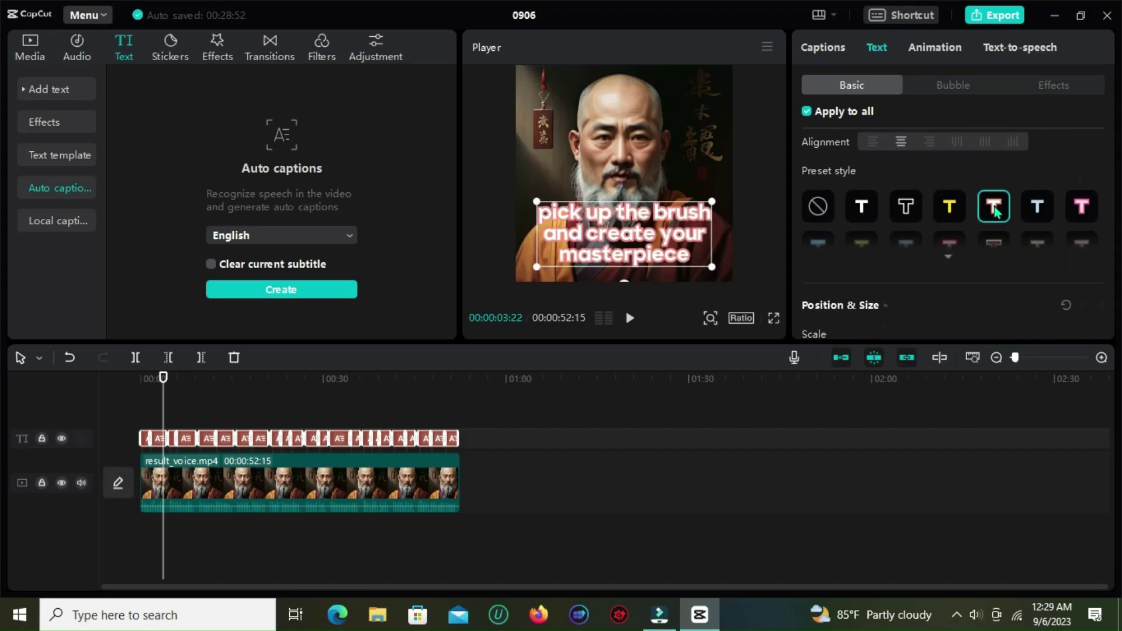
left_click(950, 208)
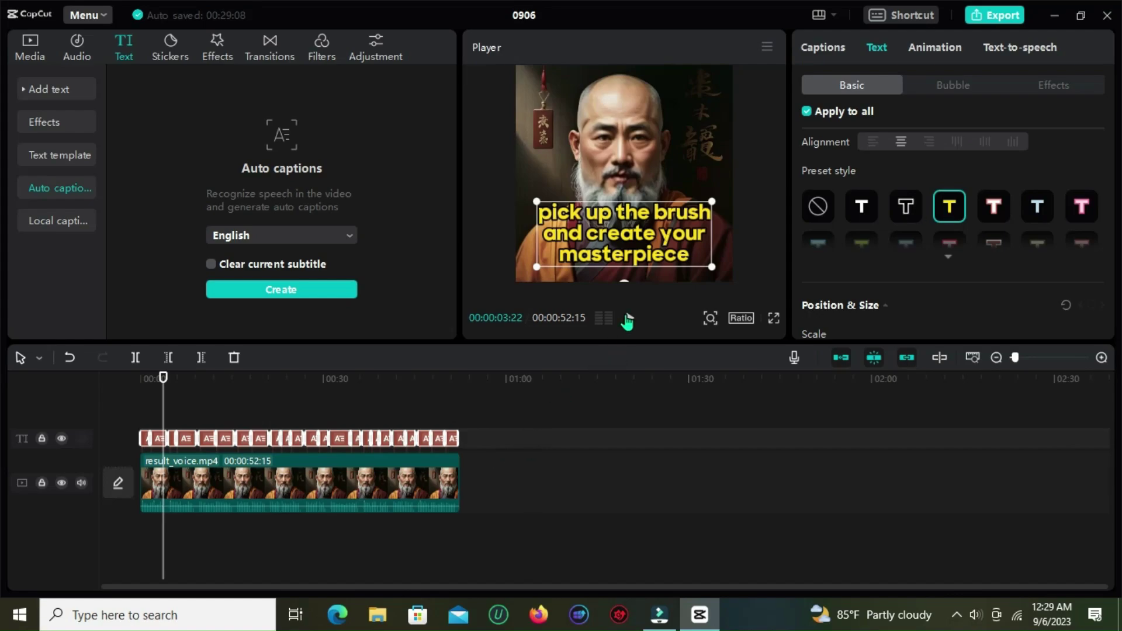
left_click(627, 319)
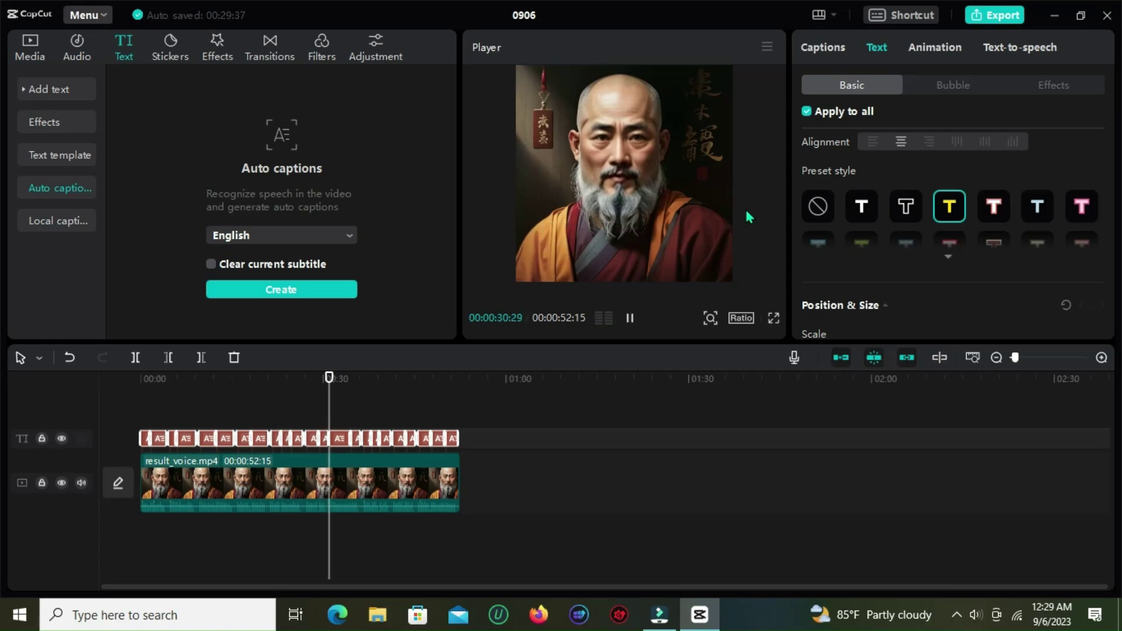
Export the captioned video as 0906 at 2K resolution with the H.264 codec, mp4 format and 60fps frame rate
left_click(999, 18)
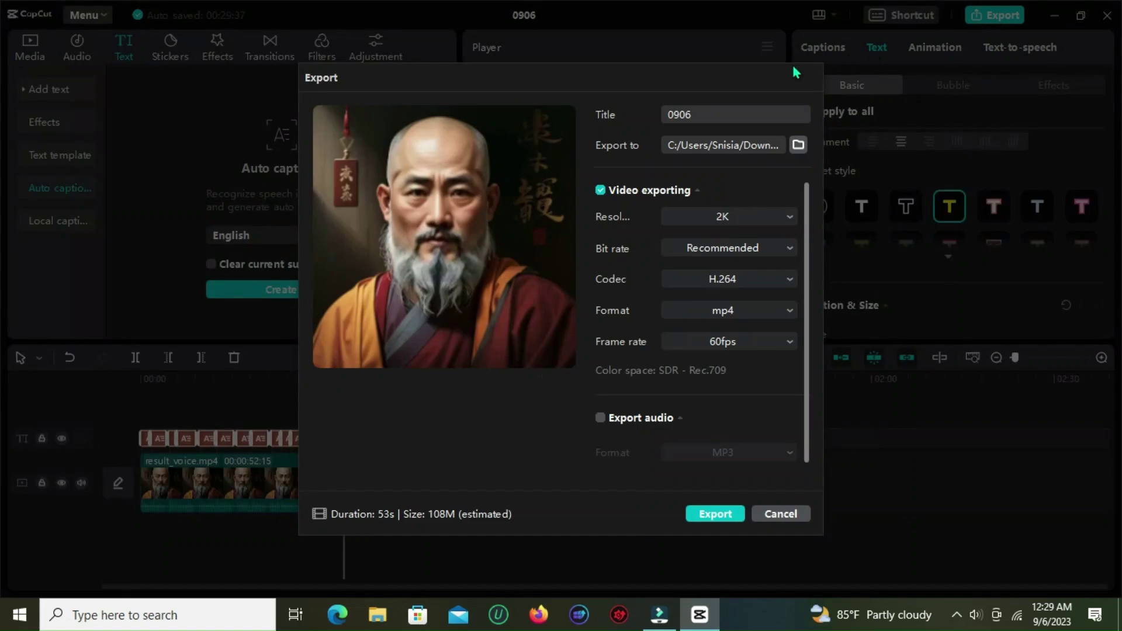
mouse_move(531, 258)
left_click(752, 216)
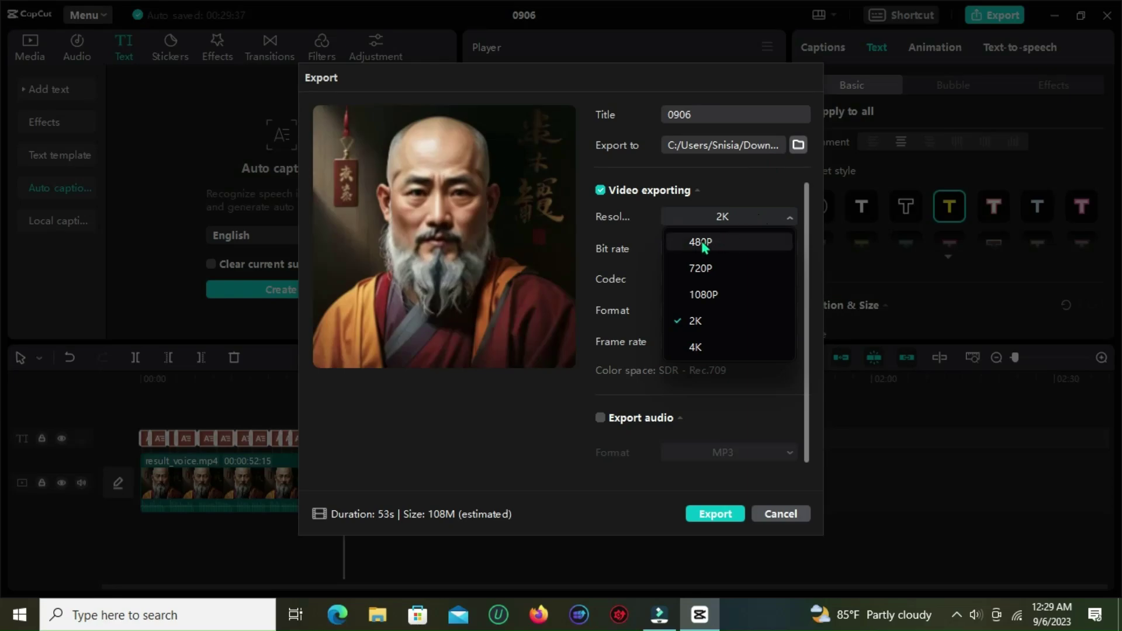
left_click(774, 217)
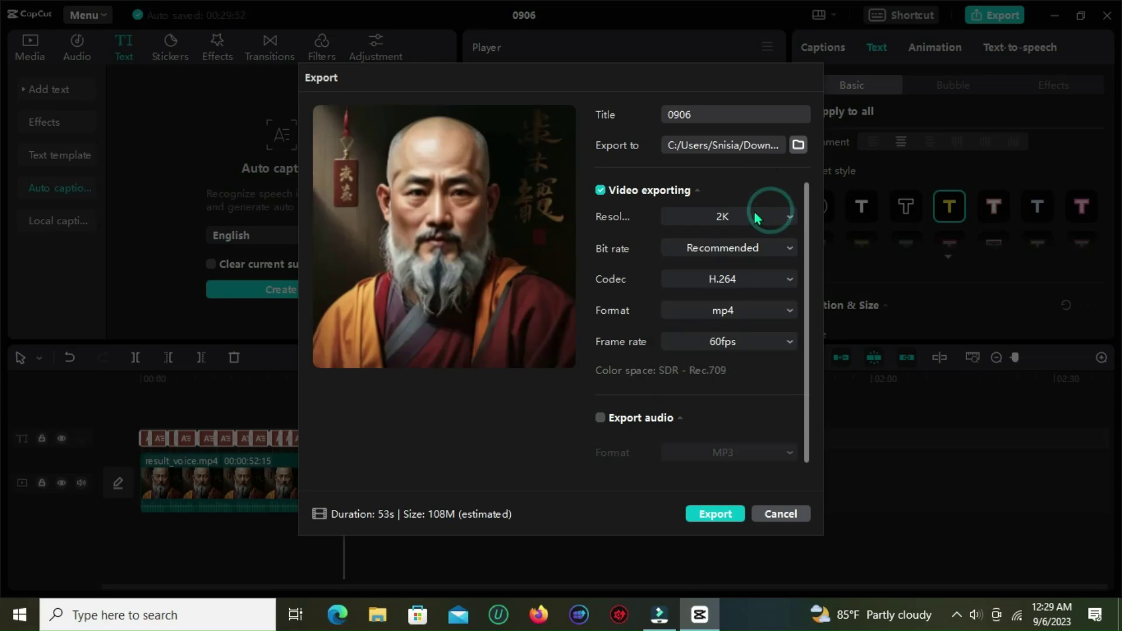
left_click(734, 345)
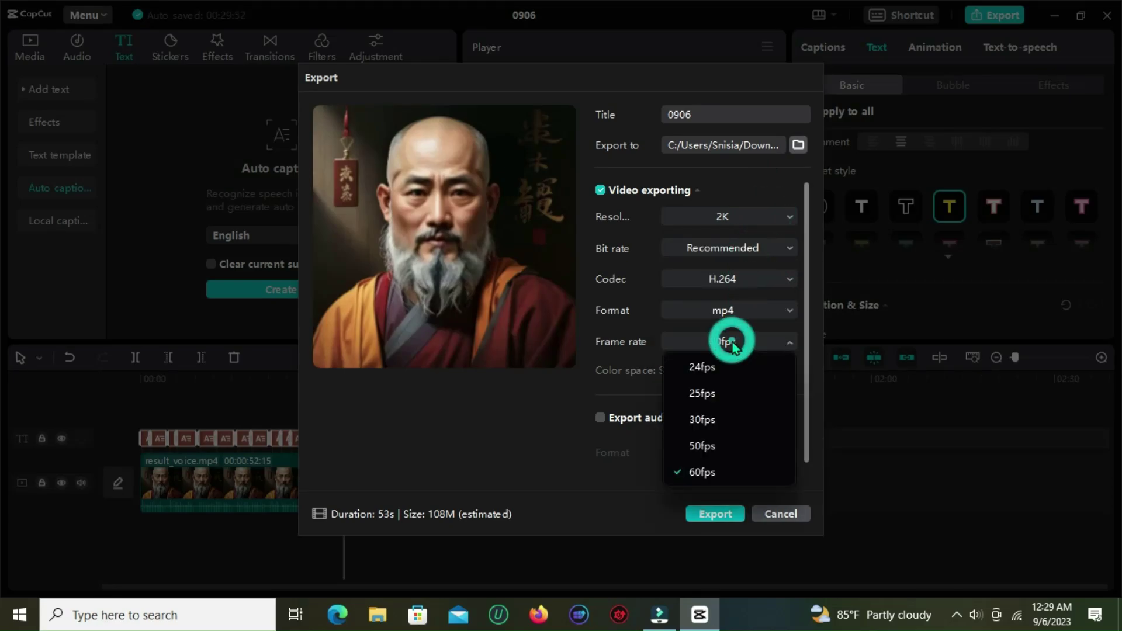
left_click(742, 343)
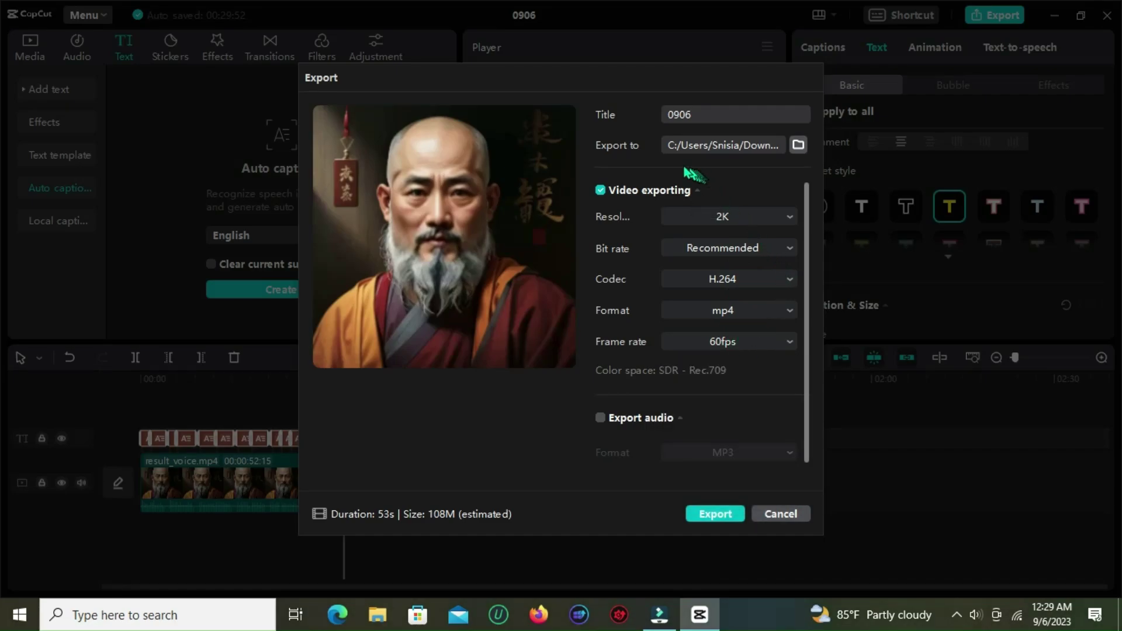
left_click(716, 515)
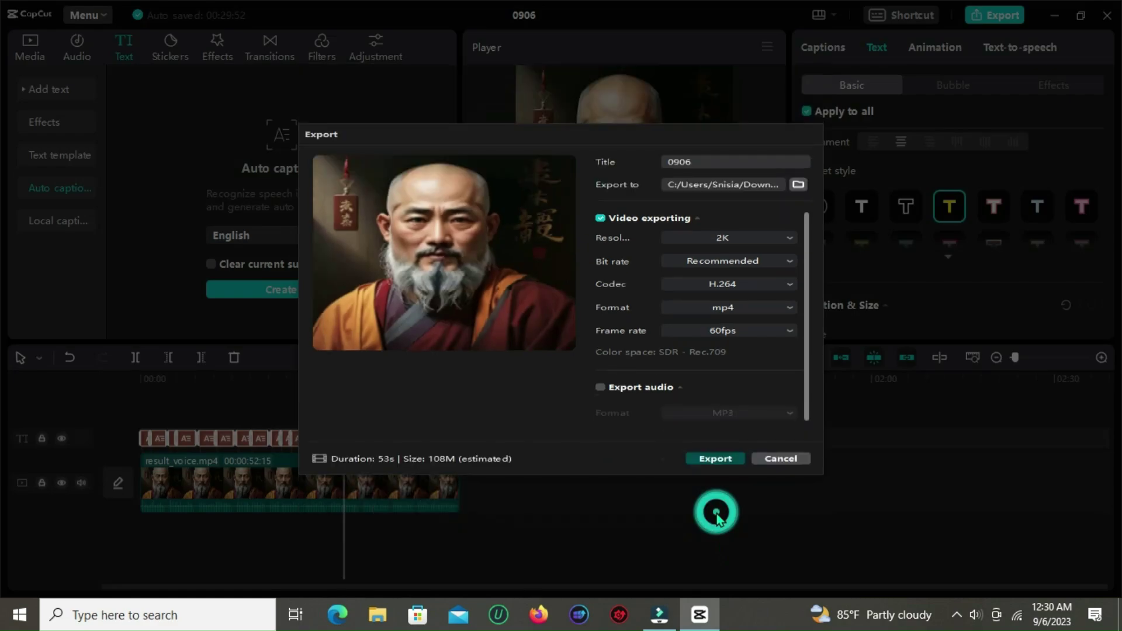